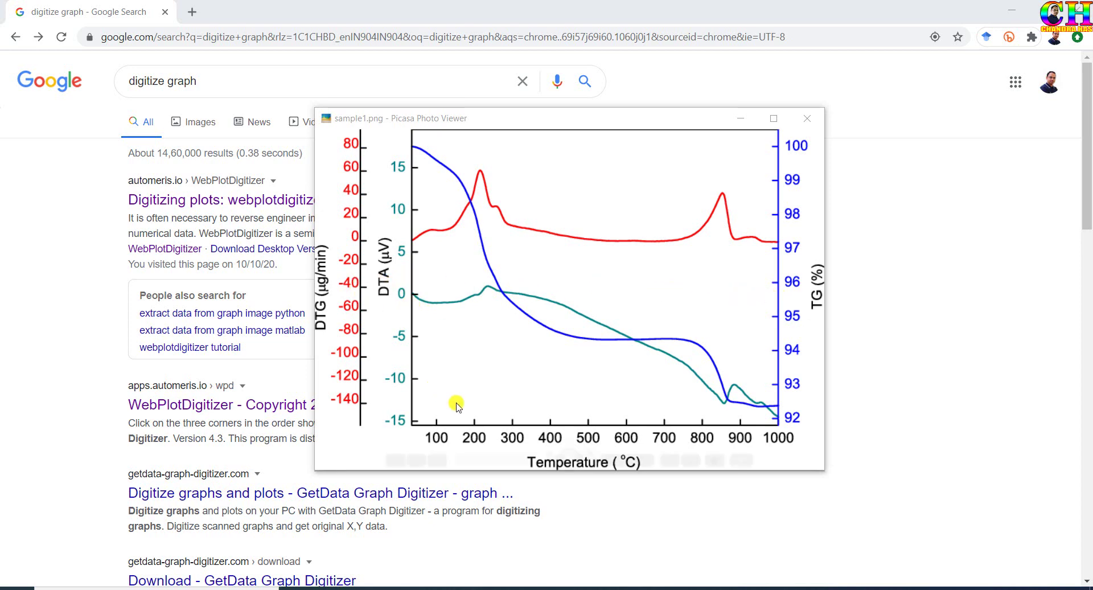
Step: Close the sample1.png image preview to return to the 'digitize graph' search results
mouse_move(500, 424)
key("Escape")
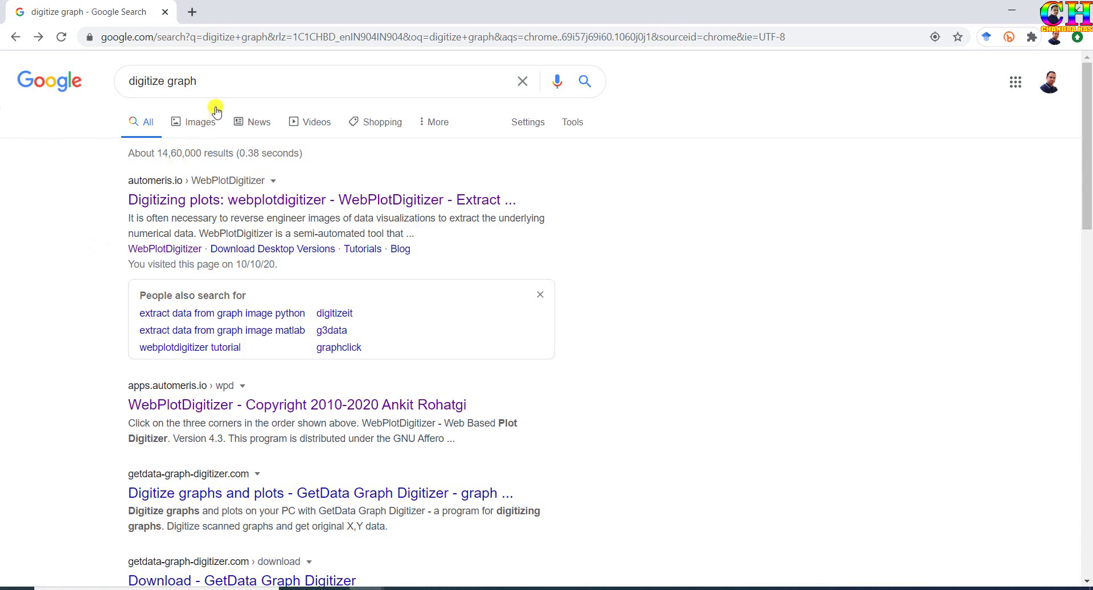
Step: Launch the WebPlotDigitizer web app from the search results and load the sample1 image
left_click(265, 192)
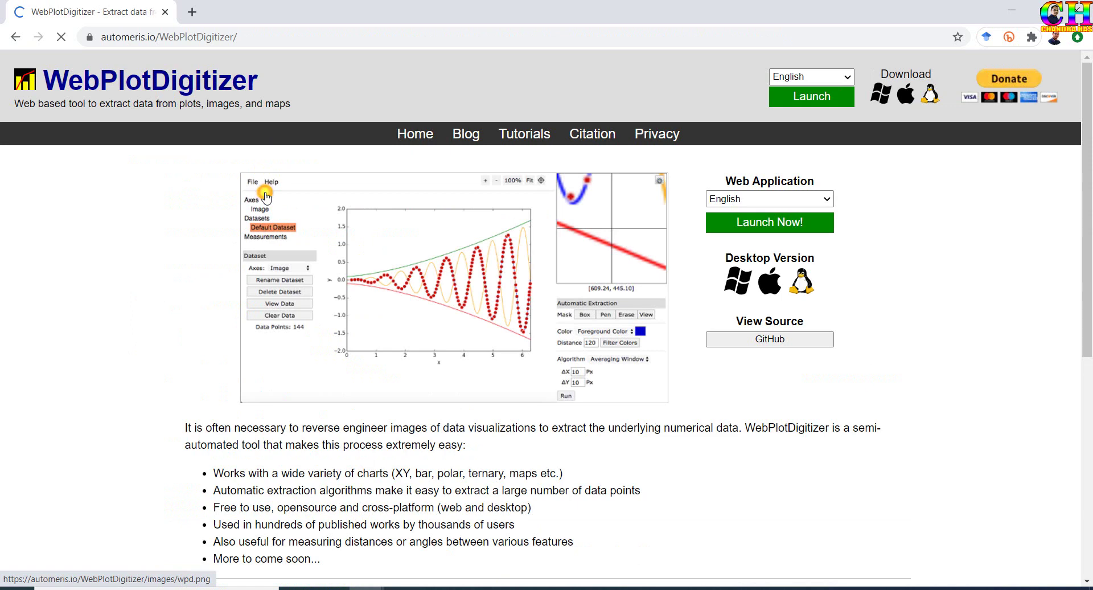
left_click(769, 221)
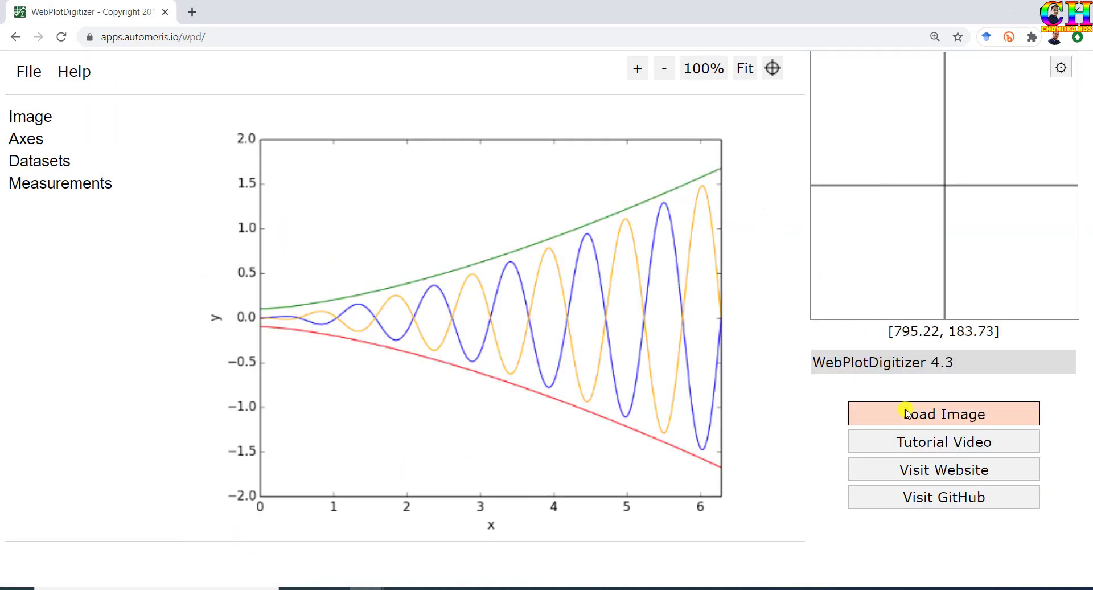
left_click(907, 413)
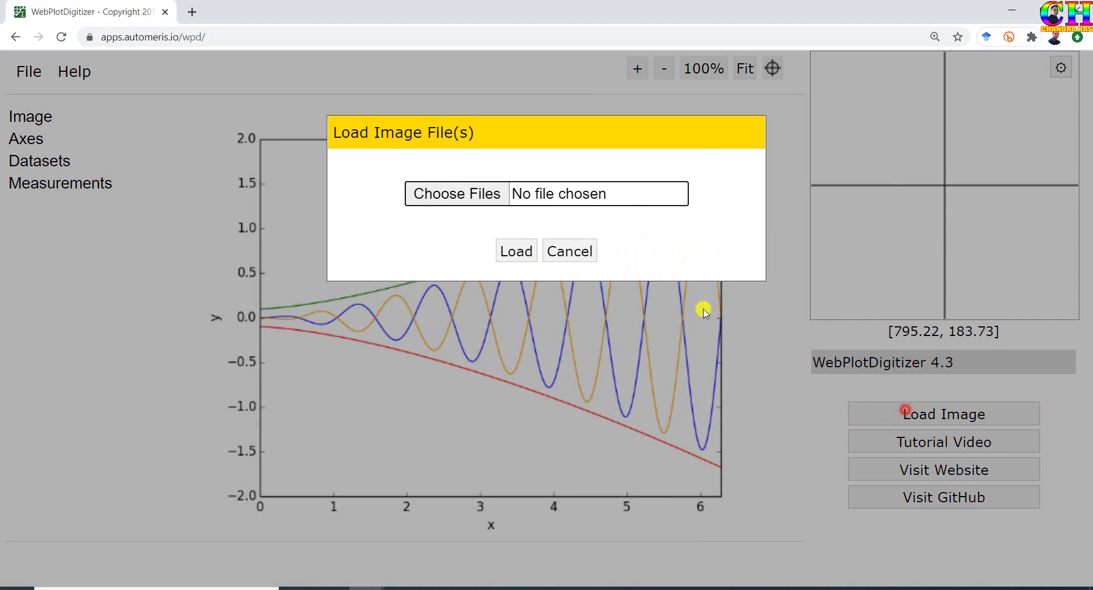
left_click(491, 196)
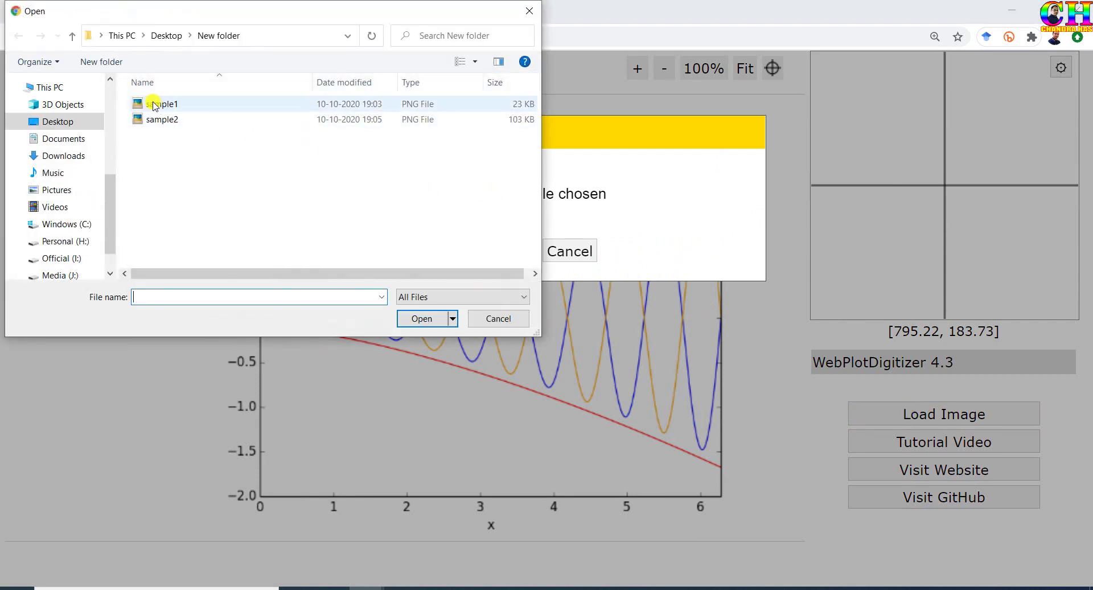
left_click(154, 106)
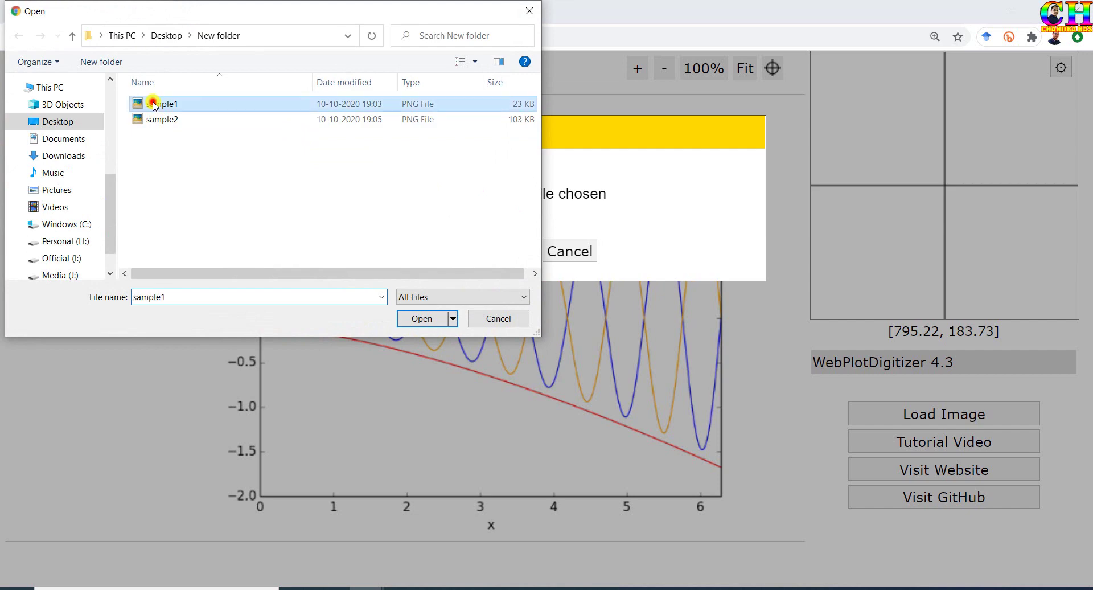
left_click(419, 318)
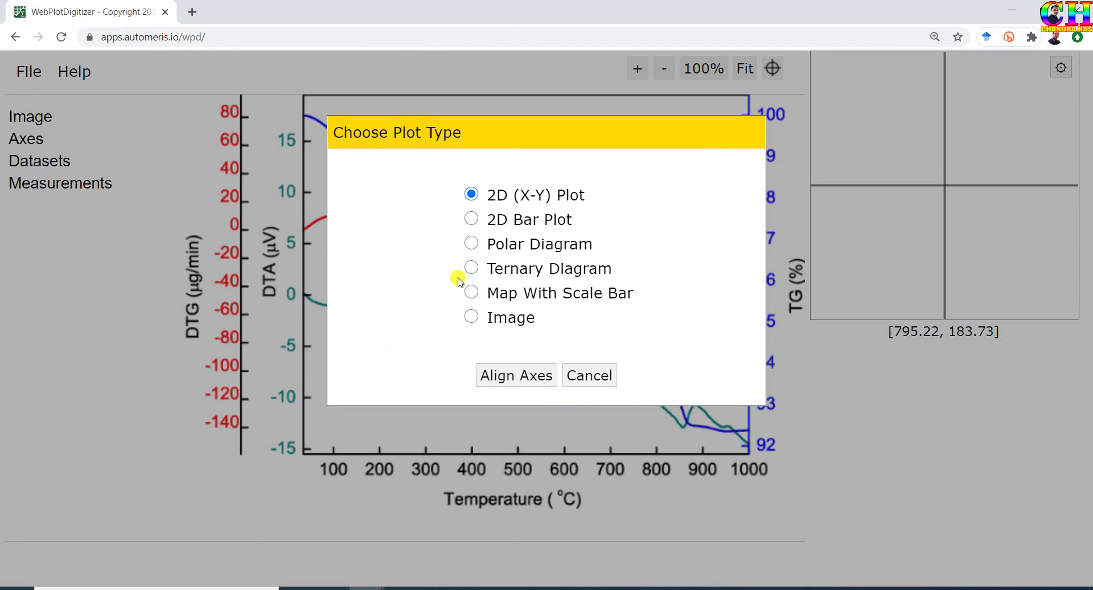
Step: Keep 2D (X-Y) Plot and place X1 on the 100 and X2 on the 1000 temperature ticks
left_click(515, 375)
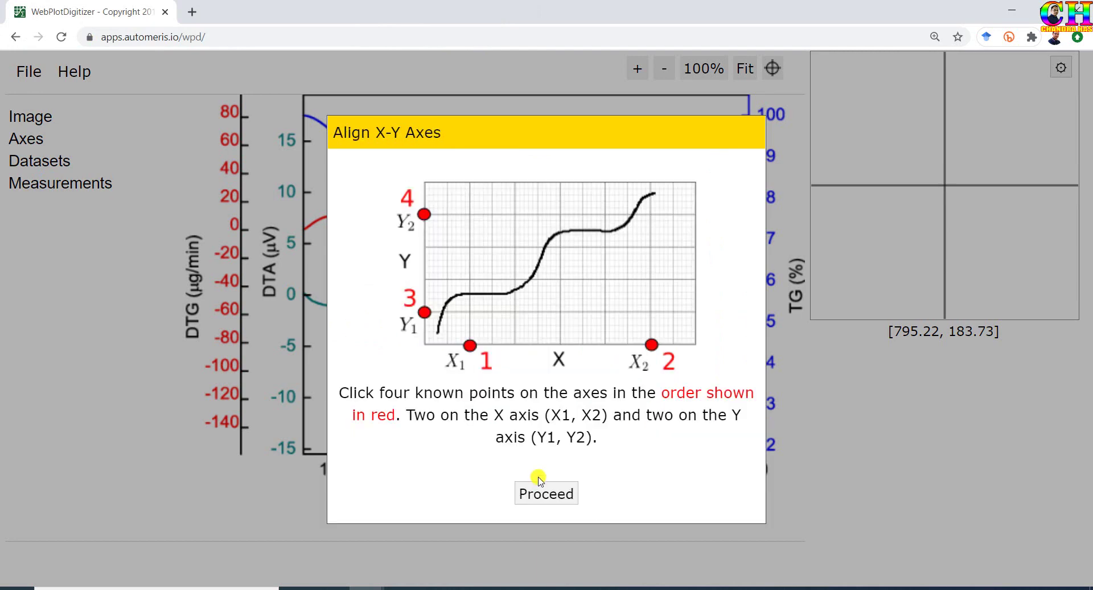
left_click(539, 491)
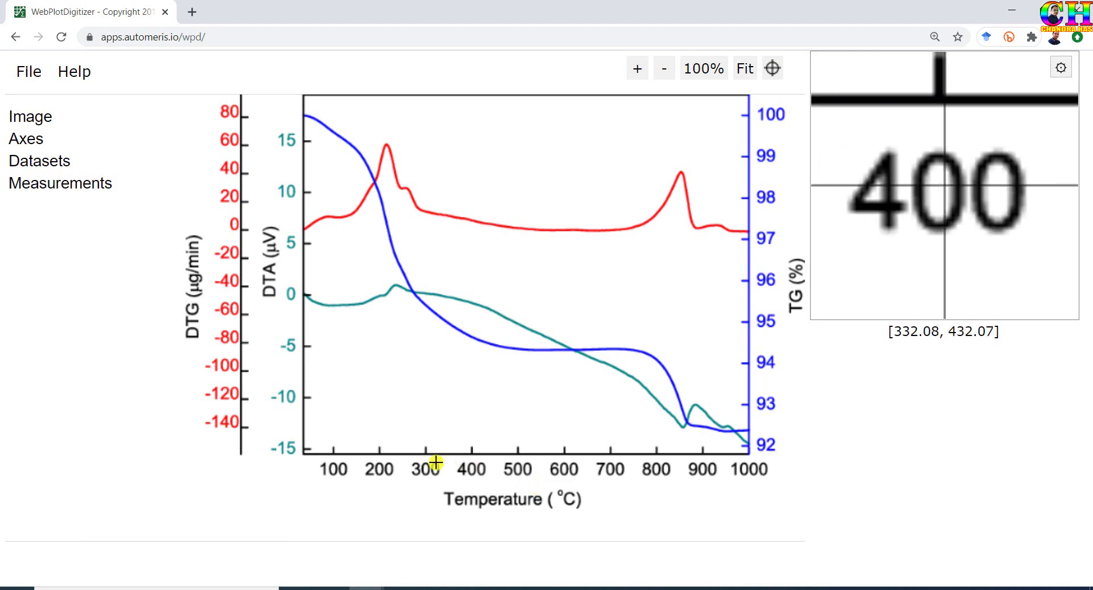
left_click(334, 453)
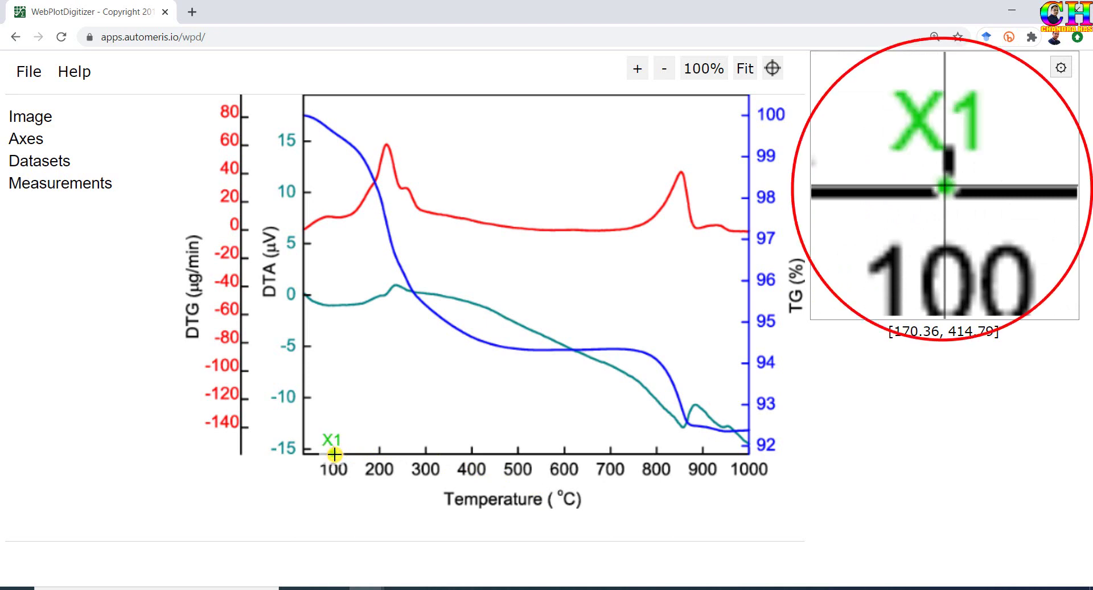
key("Right")
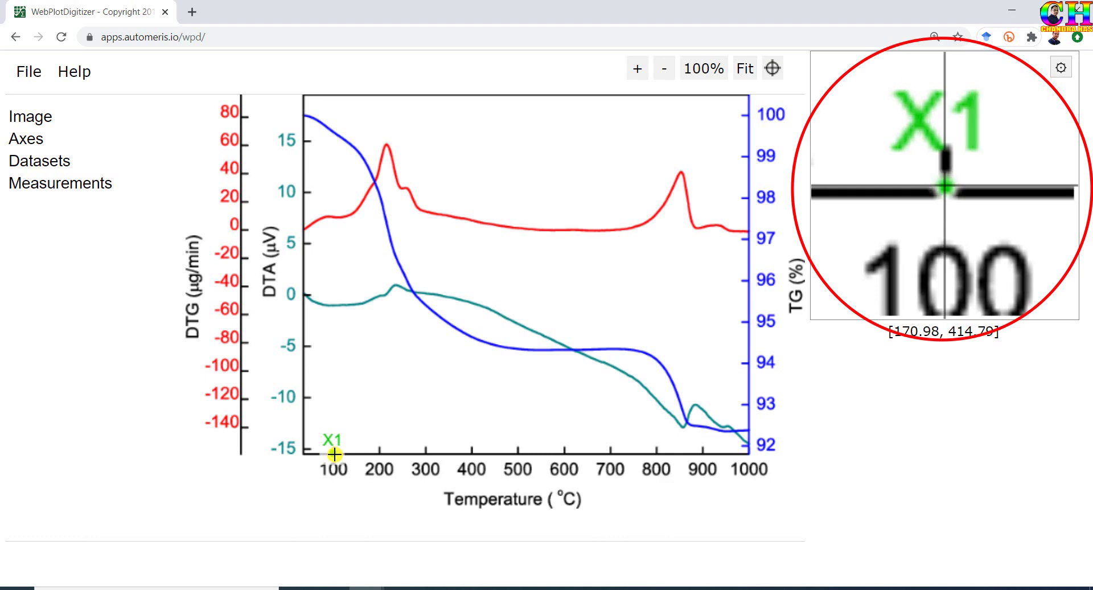
key("Down")
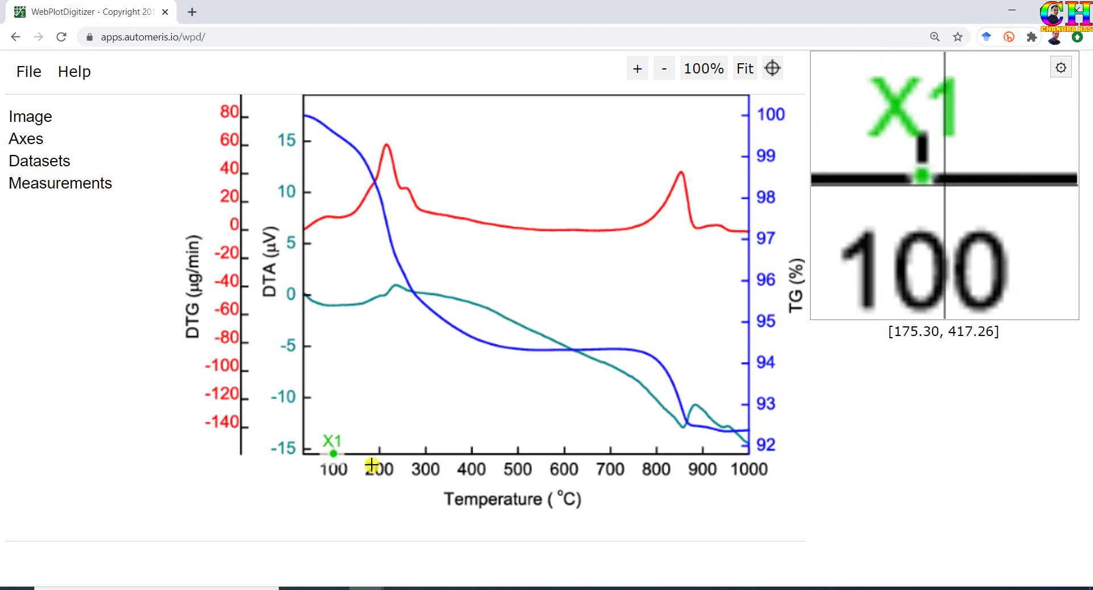
left_click(751, 451)
key("Down")
key("Down")
key("Down")
key("Down")
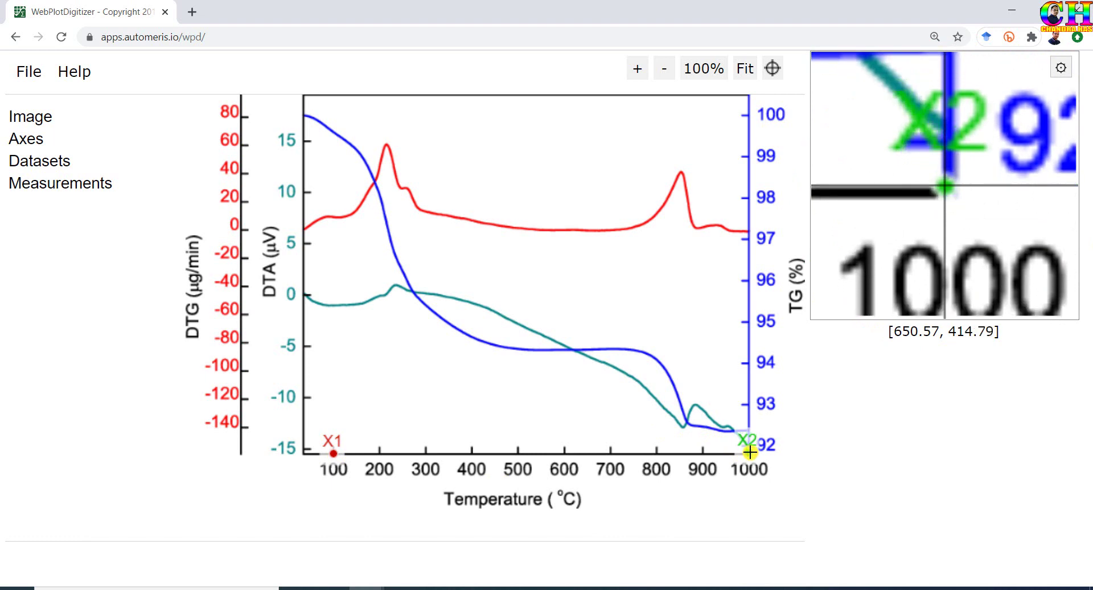
key("Down")
Step: Place Y1 on the -15 and Y2 on the 15 DTA ticks
left_click(303, 449)
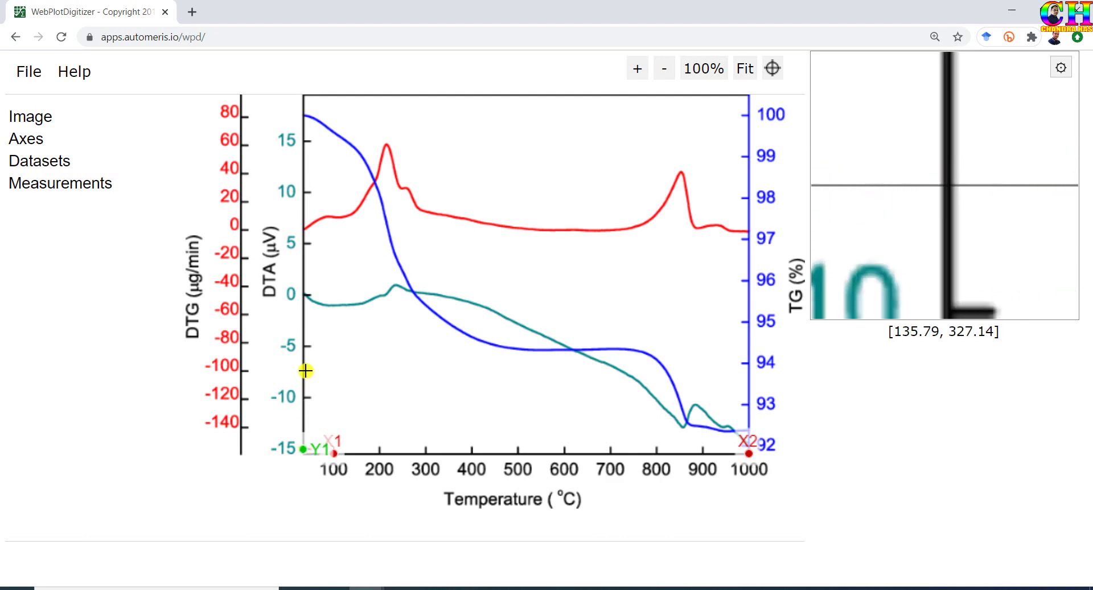
left_click(303, 140)
key("Right")
key("Right")
key("Right")
key("Down")
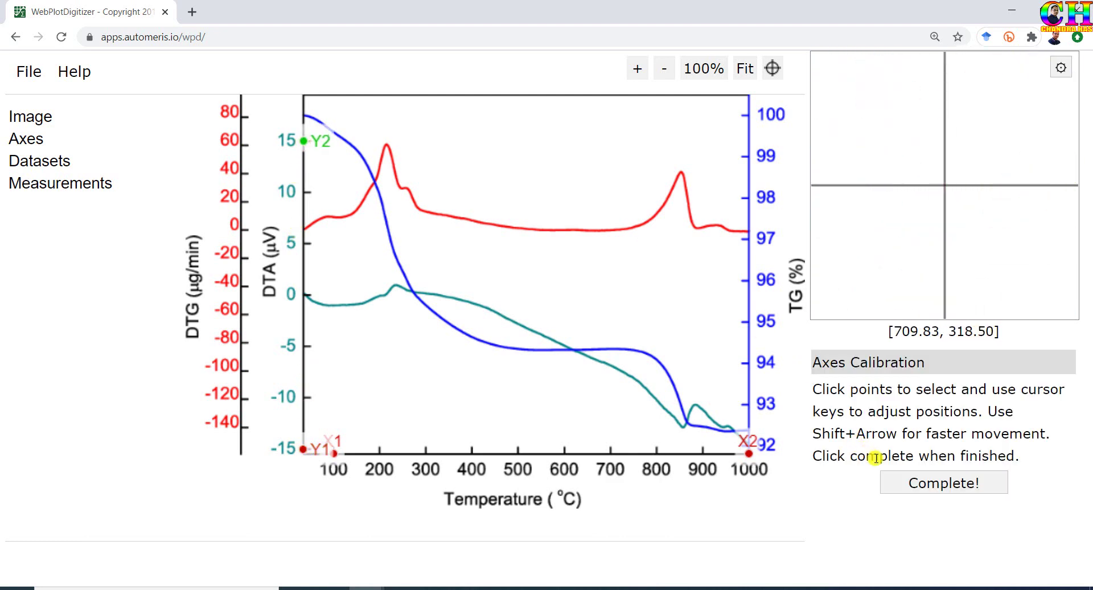
Step: Enter X-axis values 100 and 1000 and Y-axis values -15 and 15, and apply the calibration
left_click(897, 479)
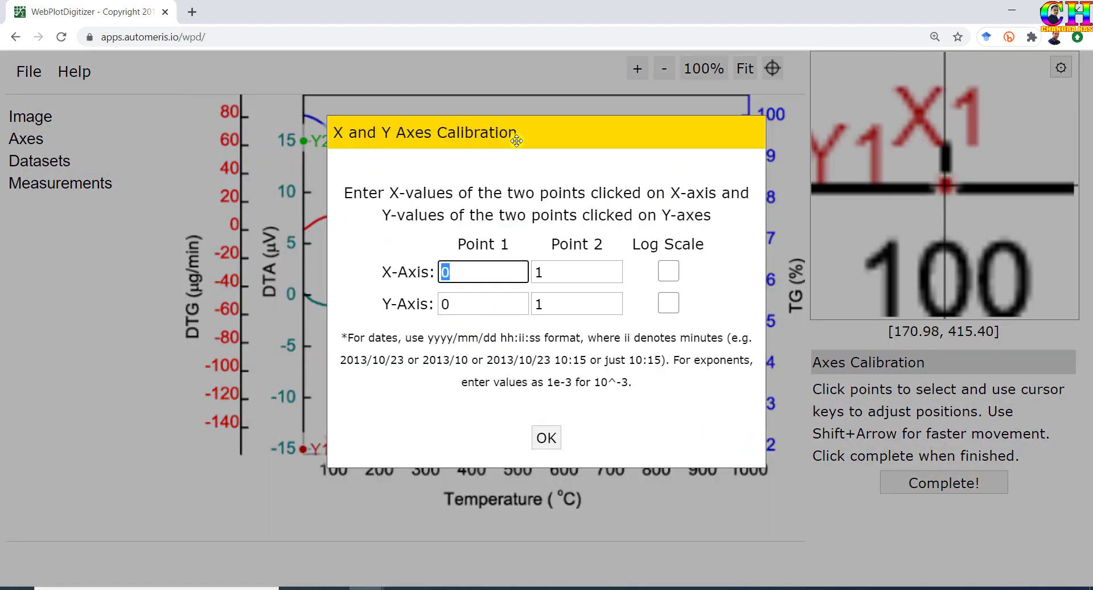
left_click_drag(517, 141, 566, 105)
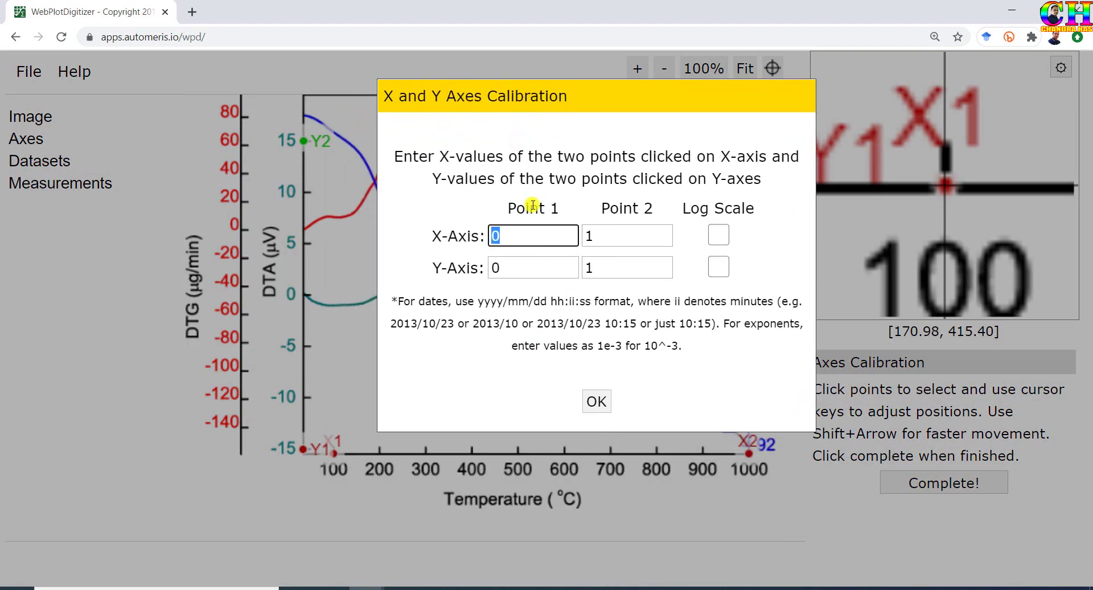
type("100")
key("Tab")
type("1000")
key("Tab")
key("Tab")
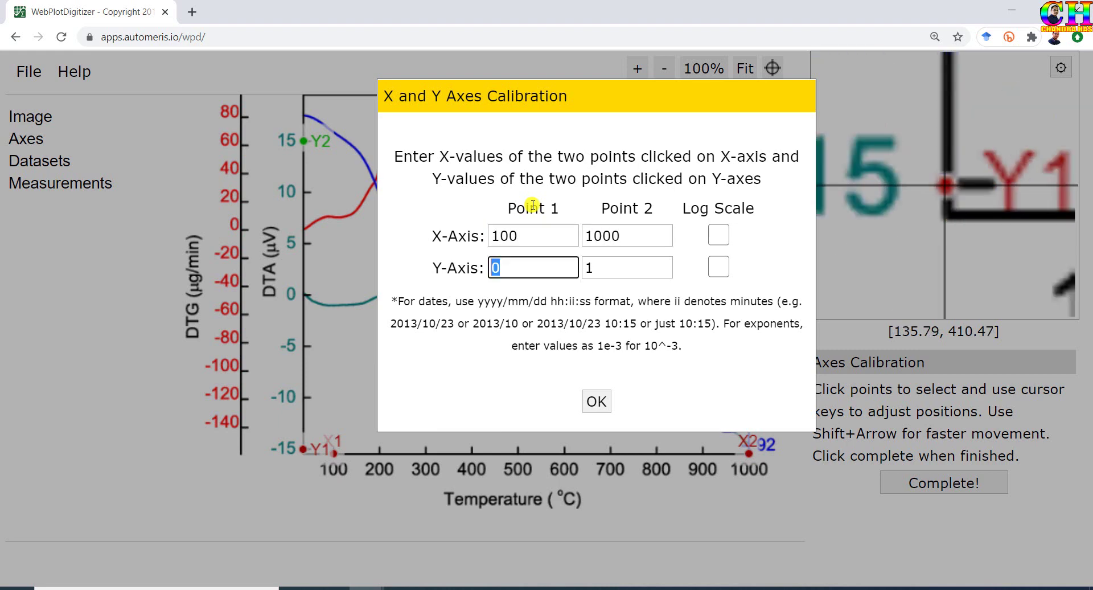
type("-15")
key("Tab")
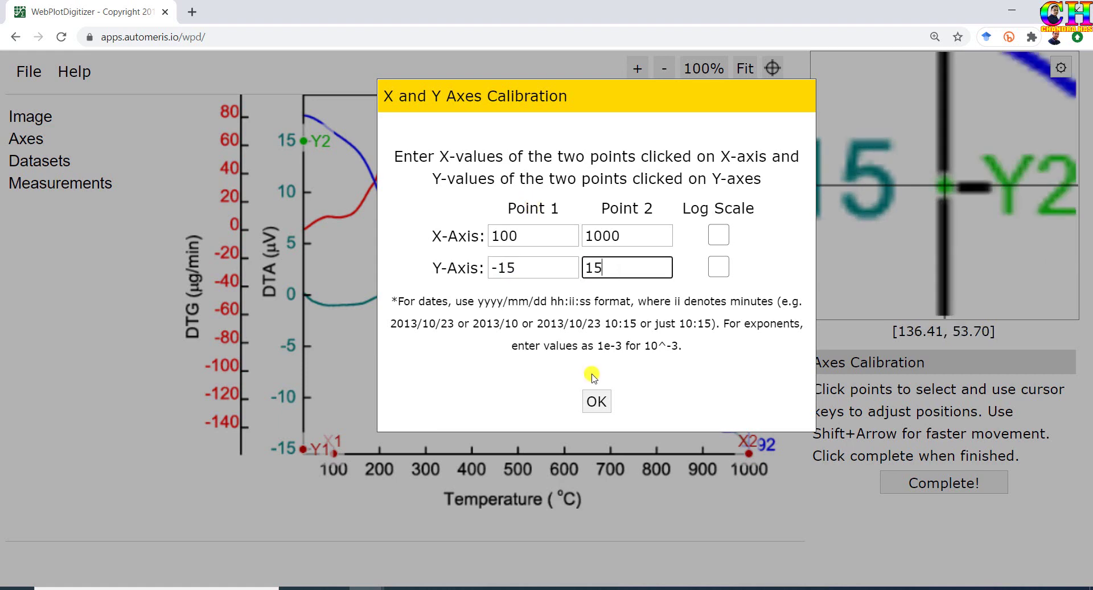
left_click(596, 399)
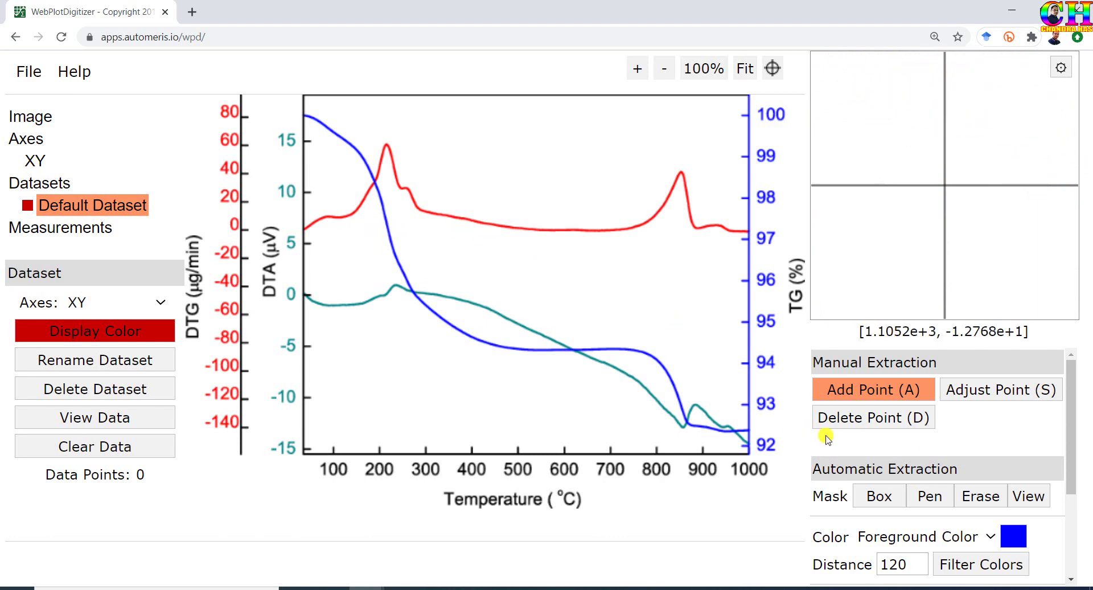
Step: Sample the teal DTA curve as foreground colour RGB 16, 137, 137 and select the Mask Pen
left_click_drag(1072, 474, 1076, 511)
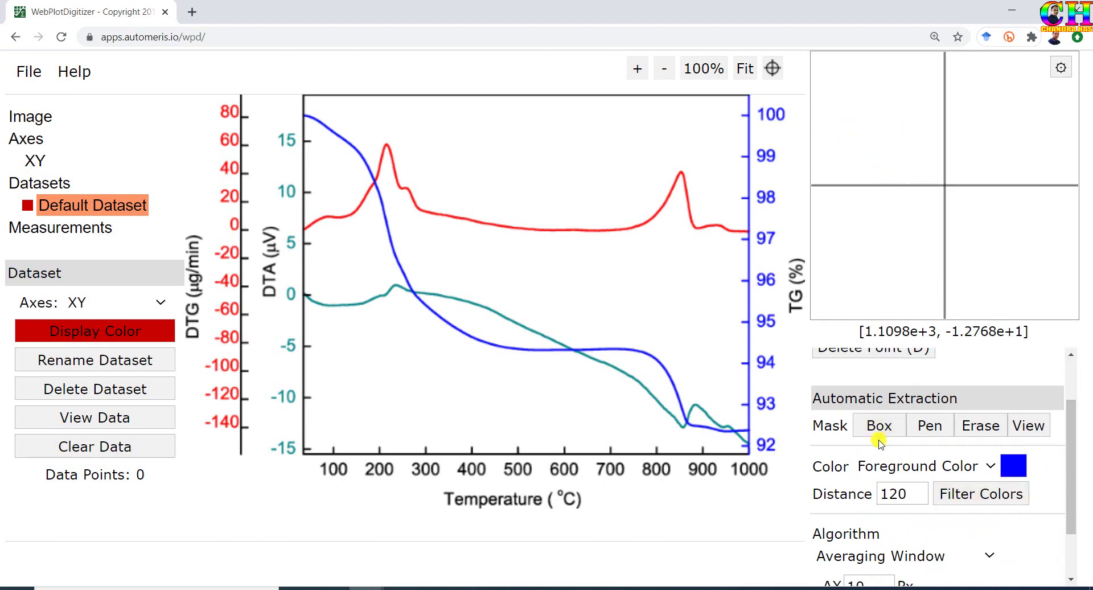
left_click(918, 431)
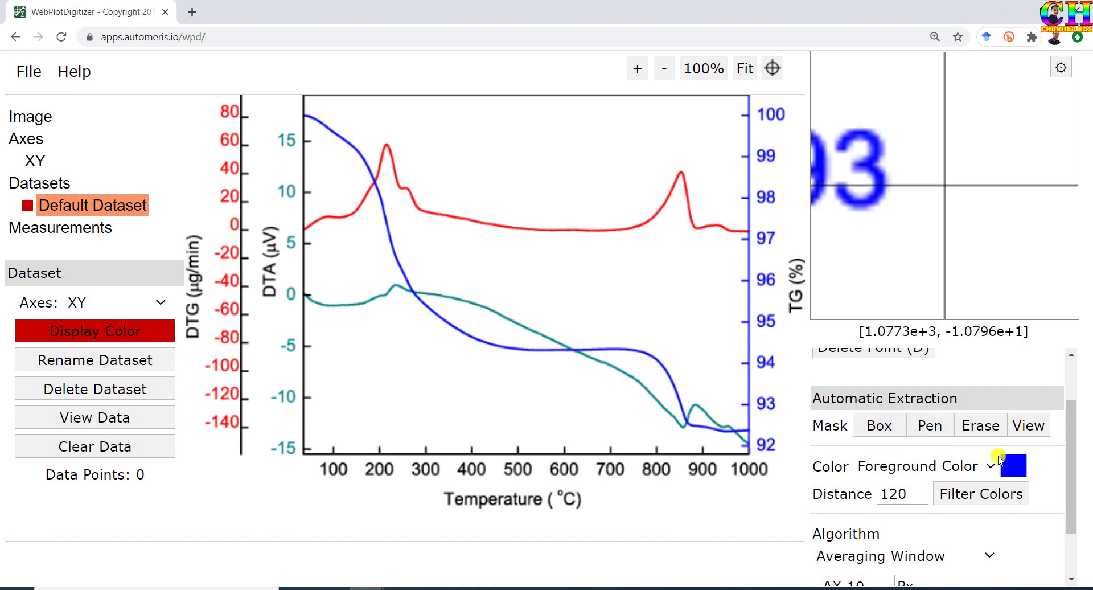
left_click(1022, 471)
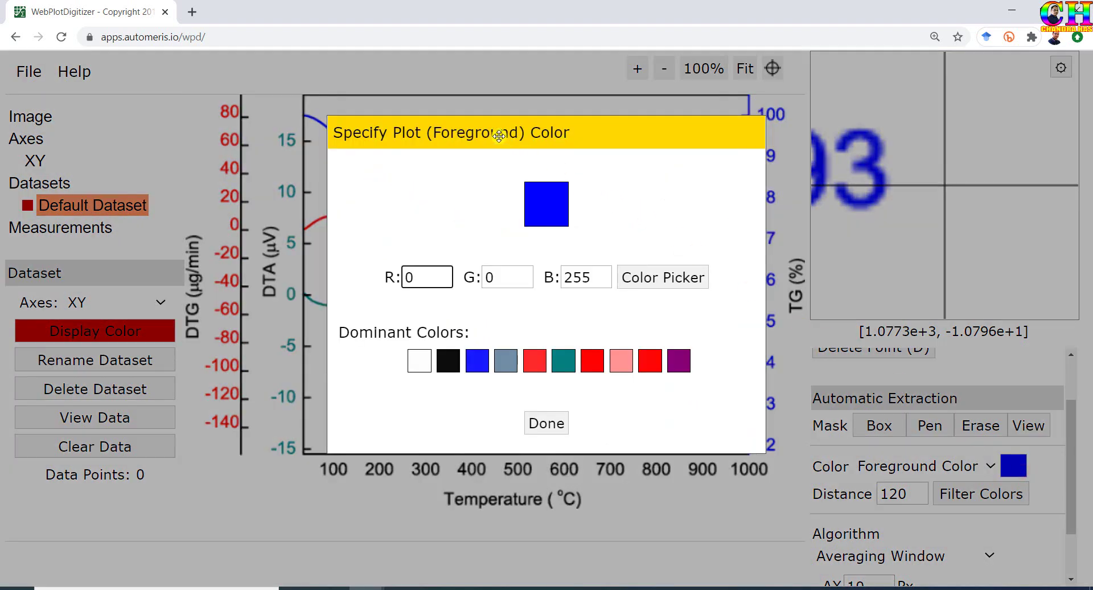
left_click_drag(501, 136, 703, 128)
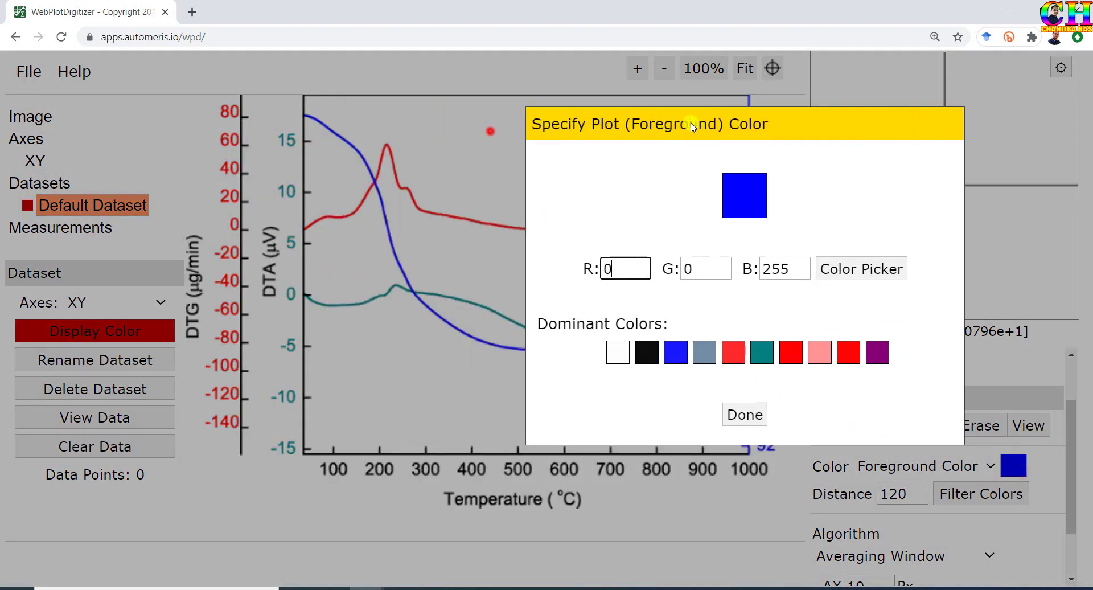
left_click(706, 351)
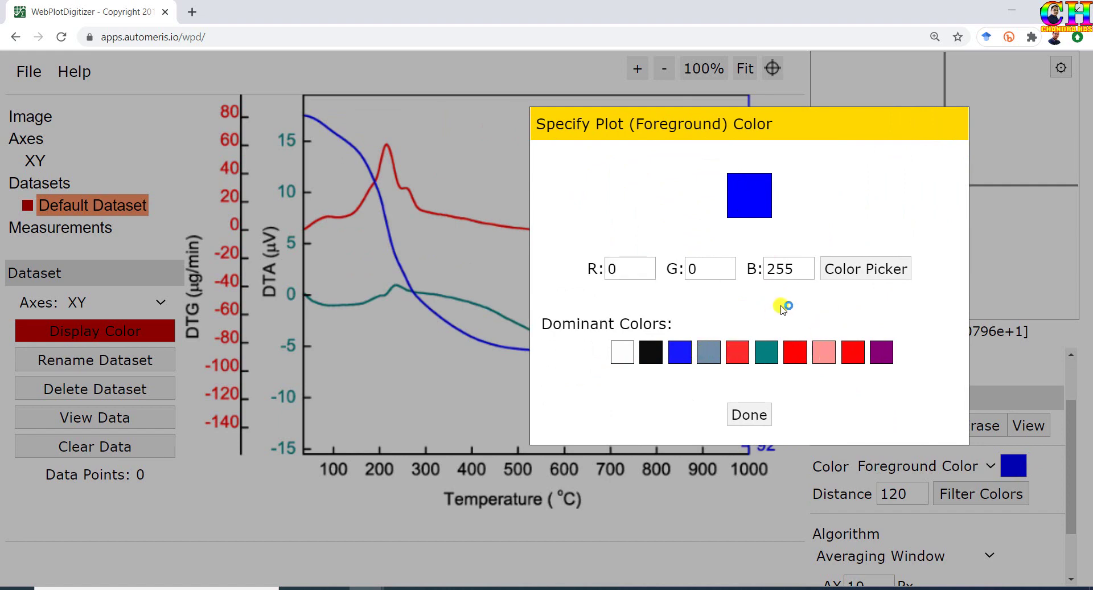
left_click(839, 275)
left_click(839, 275)
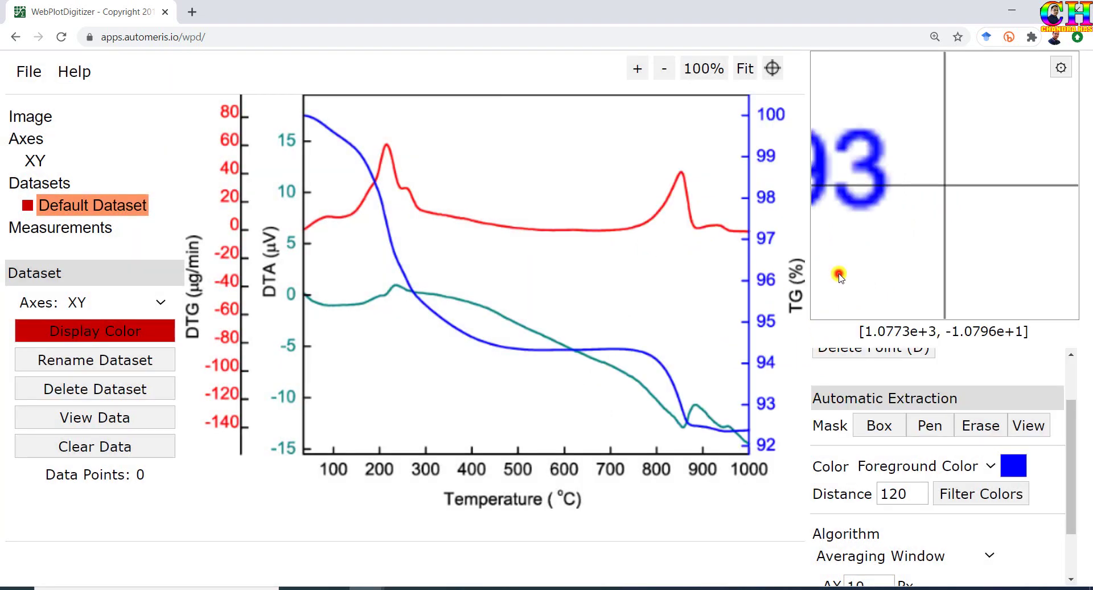
left_click(587, 357)
key("Escape")
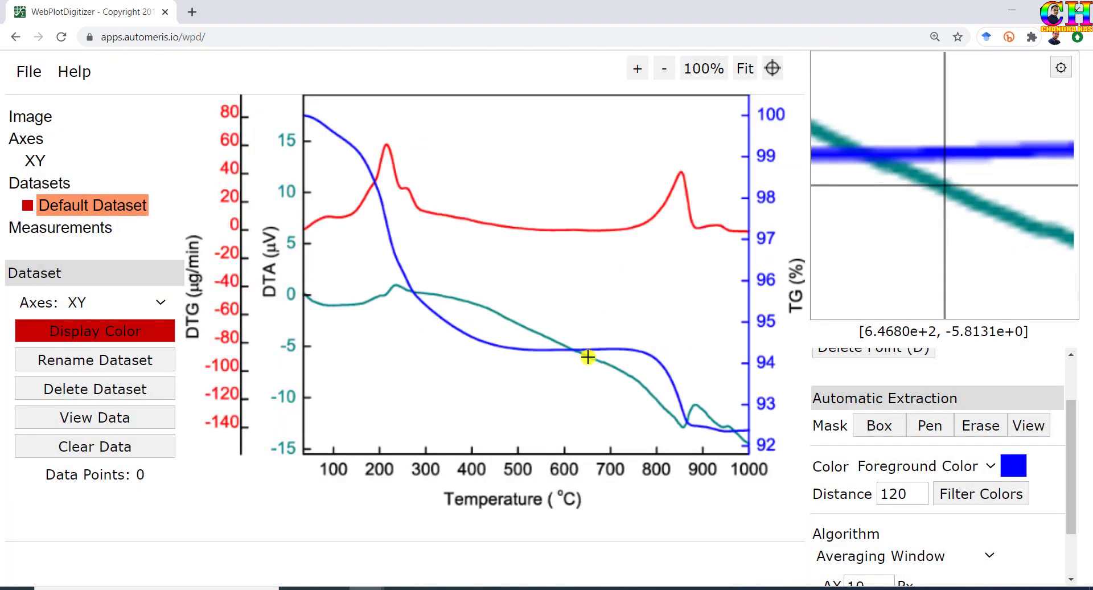
left_click(587, 358)
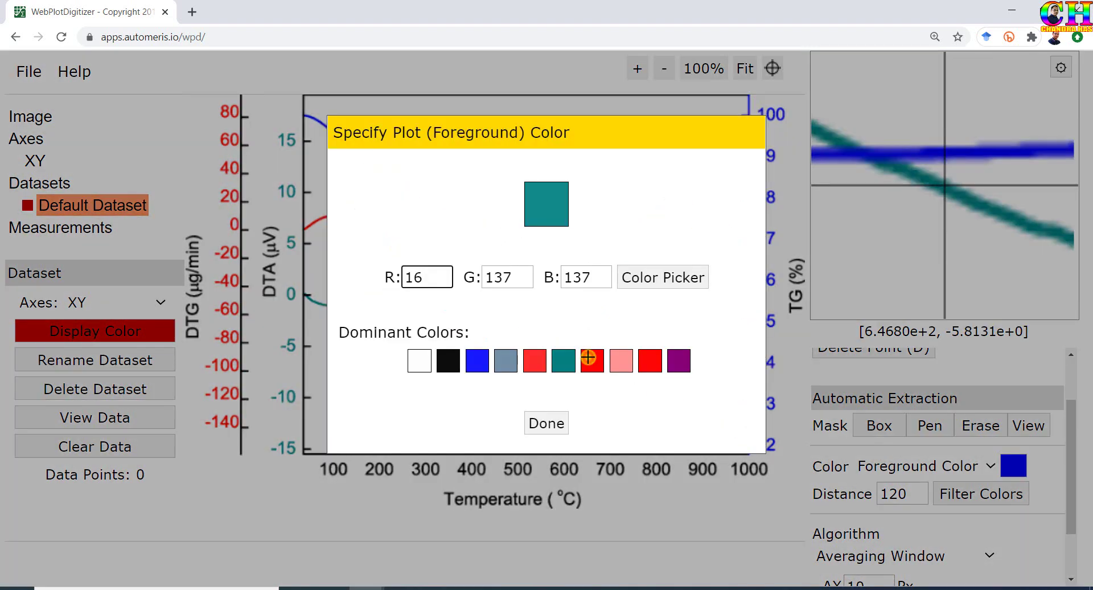
left_click(543, 427)
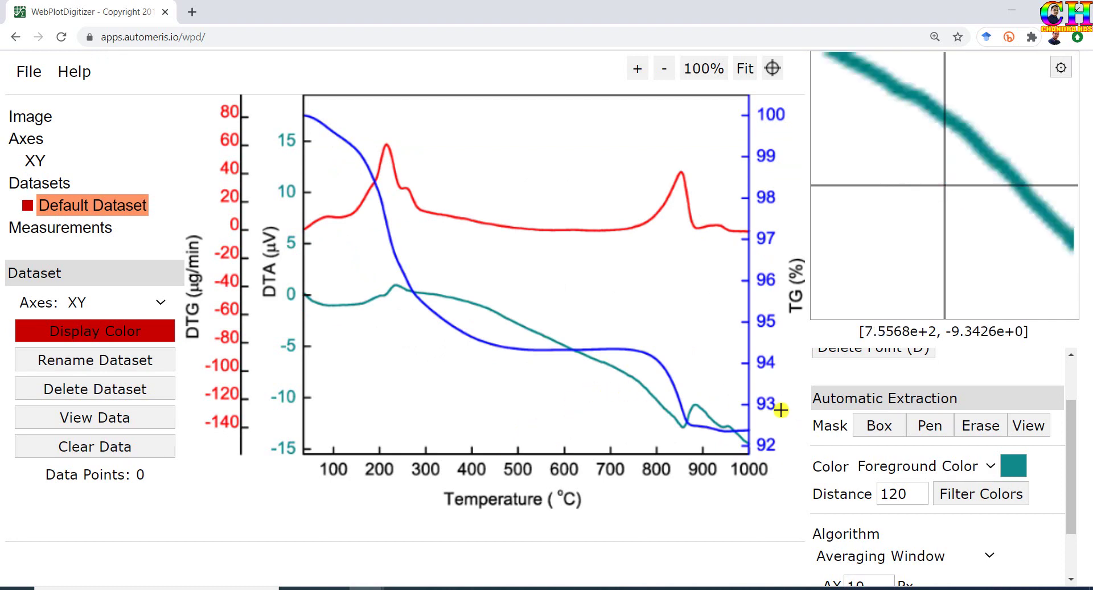
left_click(926, 427)
left_click(924, 427)
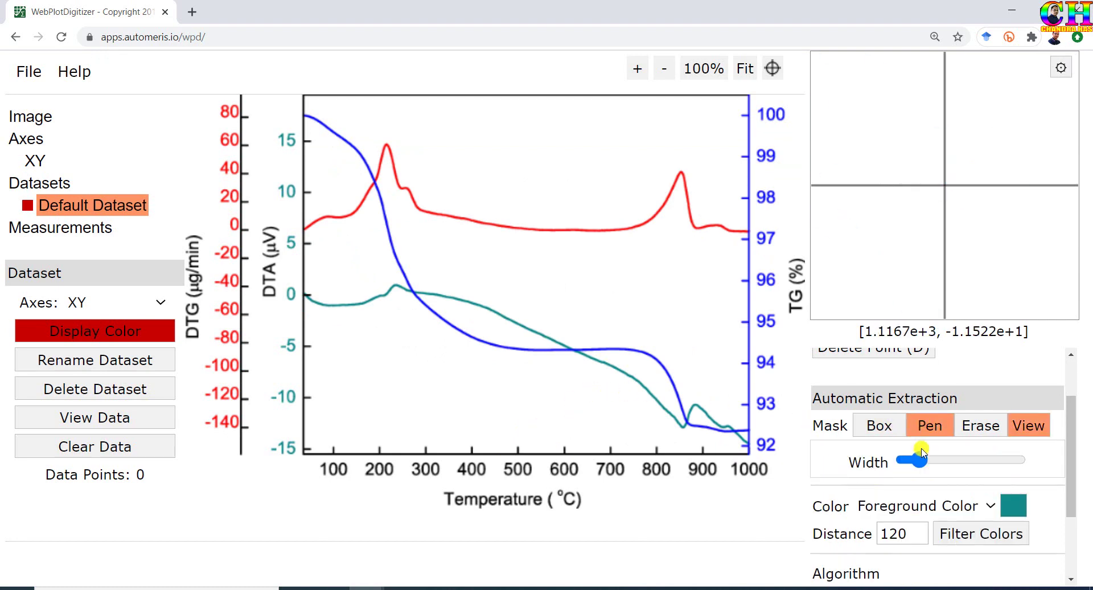
Step: Paint a narrow mask along the teal DTA curve and filter it by colour
left_click_drag(921, 462, 914, 461)
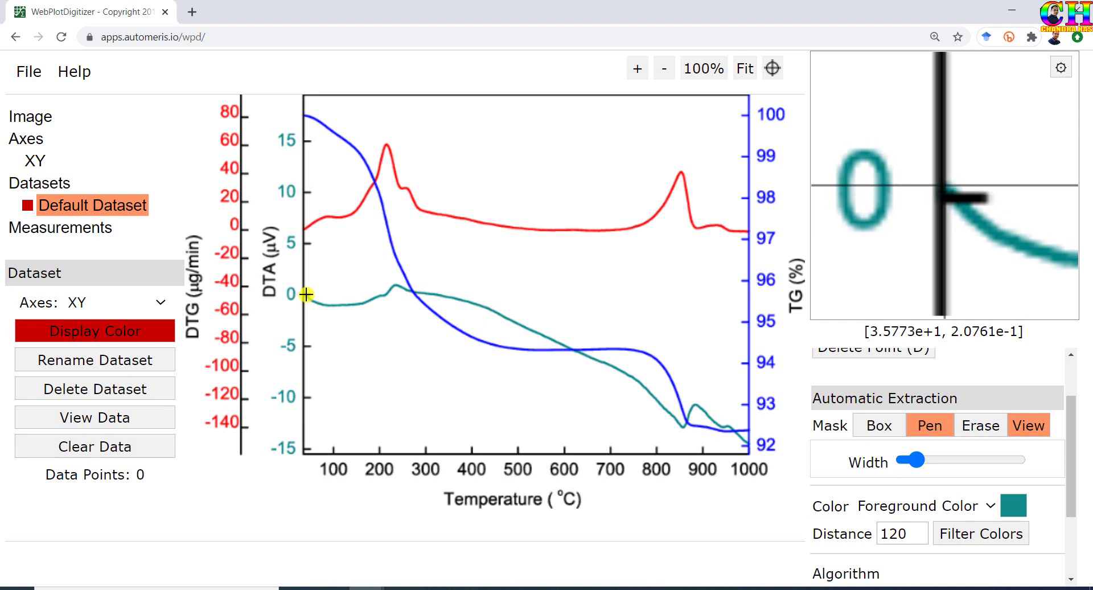
mouse_move(307, 295)
left_mouse_down()
mouse_move(418, 290)
mouse_move(462, 301)
mouse_move(639, 384)
mouse_move(688, 427)
mouse_move(704, 411)
mouse_move(741, 442)
left_mouse_up()
left_click_drag(1071, 473, 1075, 518)
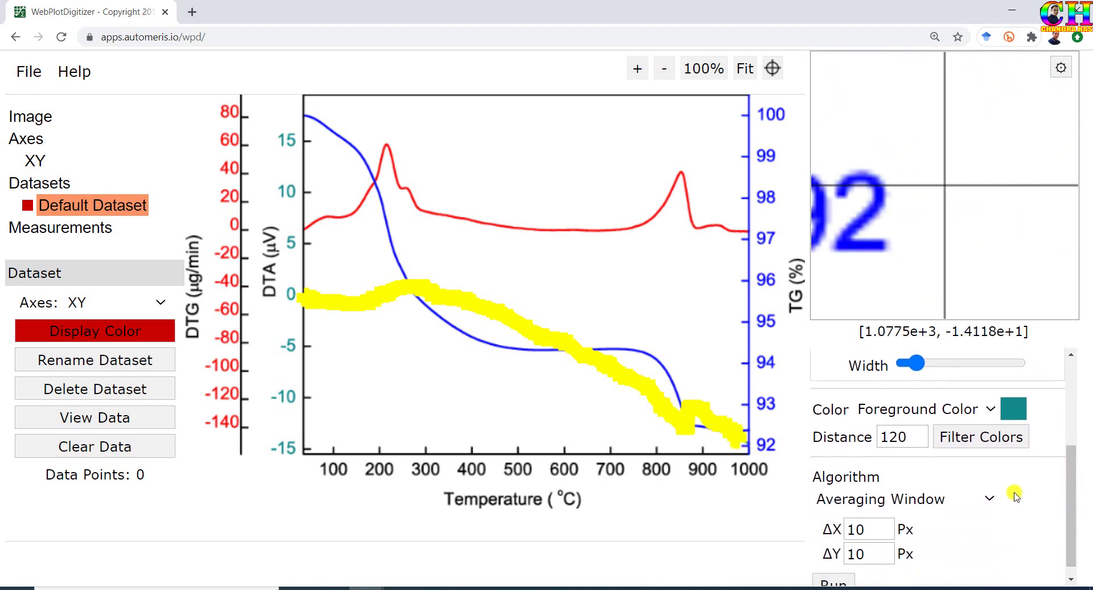
left_click(964, 443)
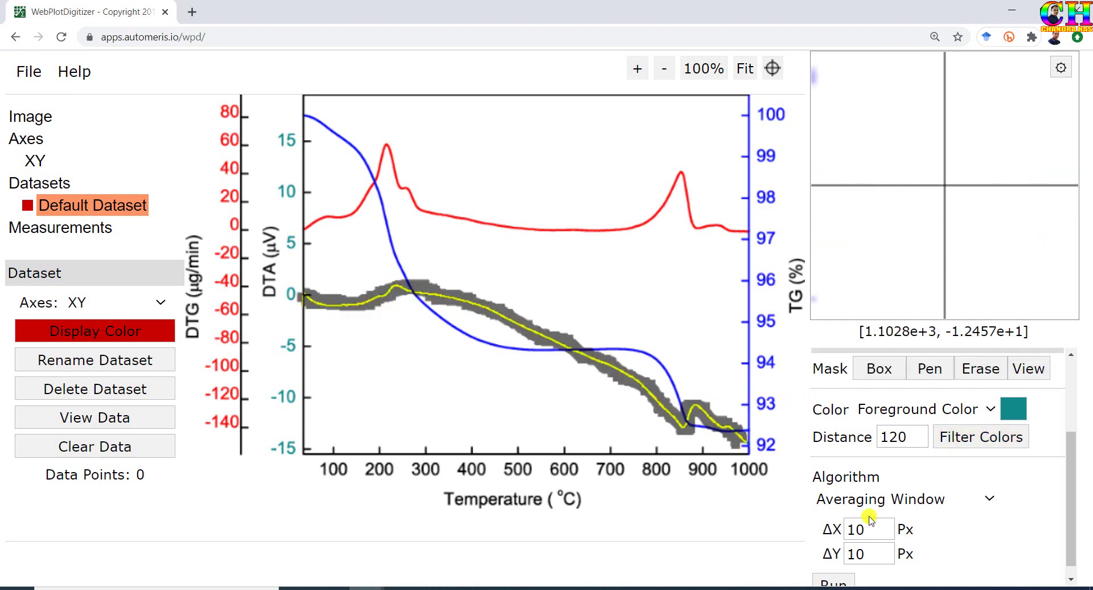
Step: Set the Averaging Window ΔX and ΔY to 2 px
left_click_drag(875, 531, 848, 533)
type("2")
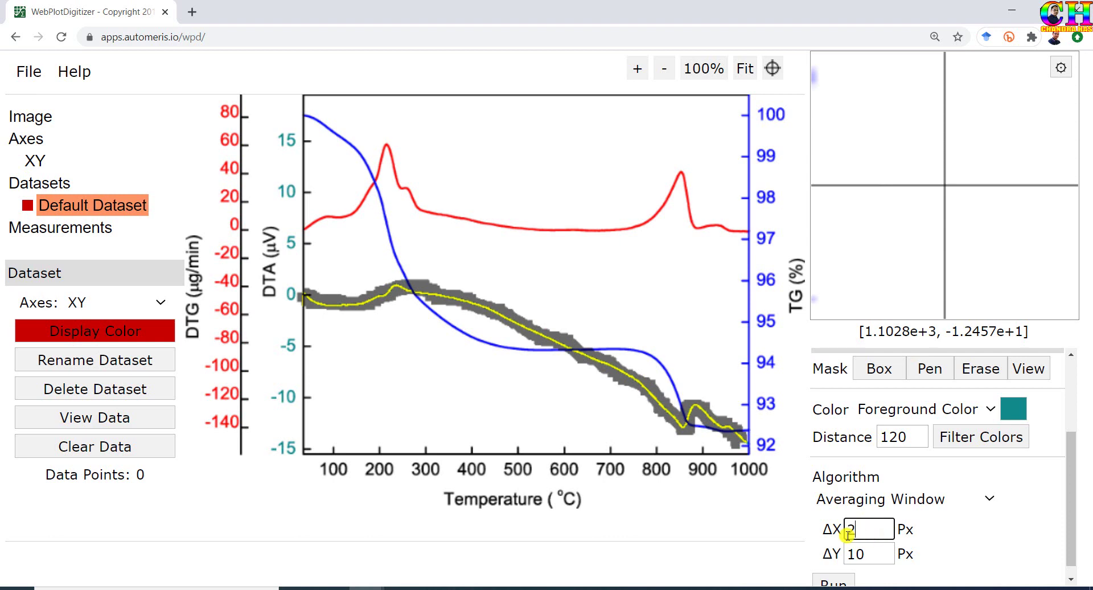
left_click_drag(868, 552, 846, 554)
type("2")
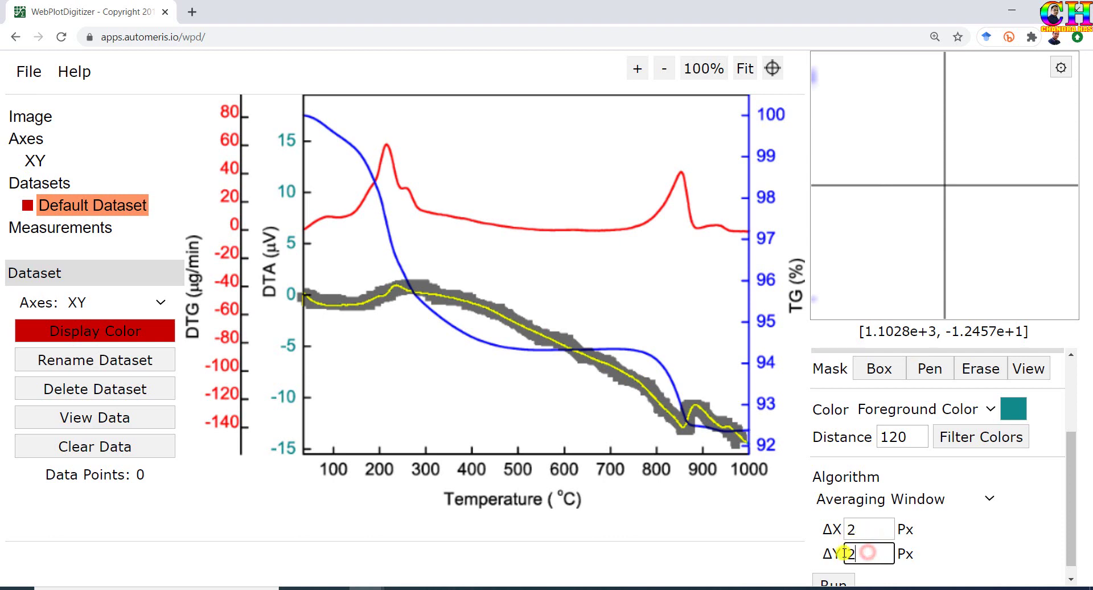
scroll(1071, 516, "down", 1)
left_click(833, 573)
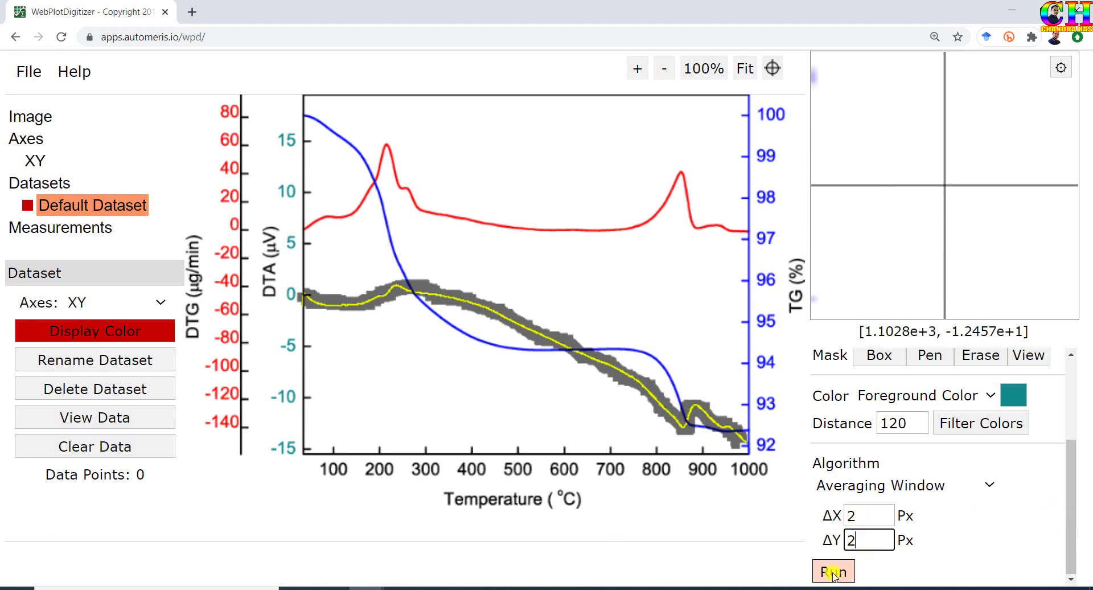
Step: Run automatic extraction to place 187 points along the masked teal DTA curve
left_click(834, 572)
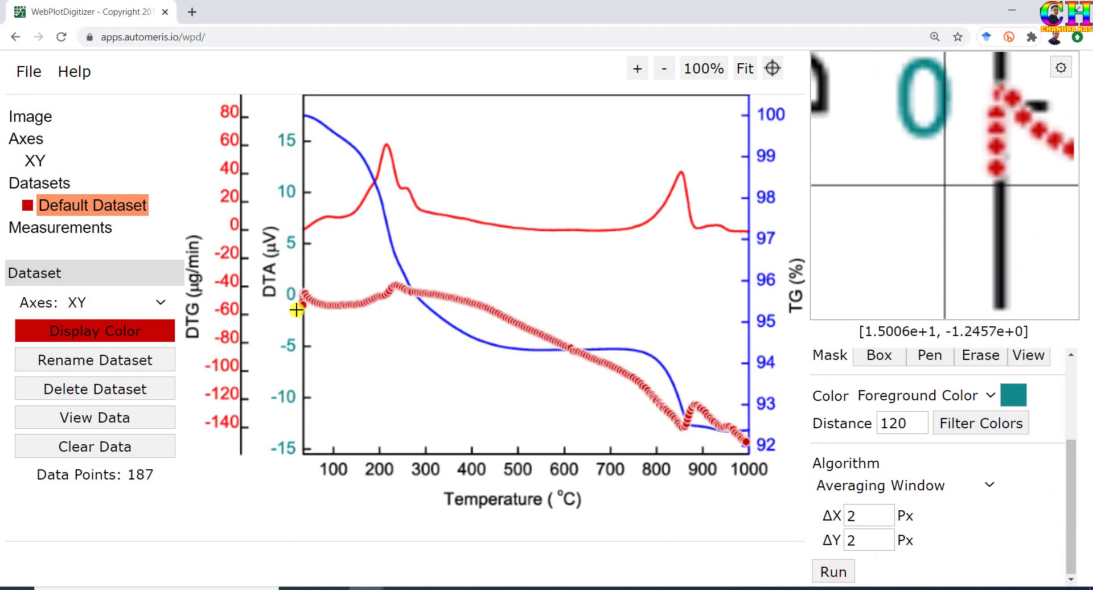
left_click_drag(1070, 466, 1025, 427)
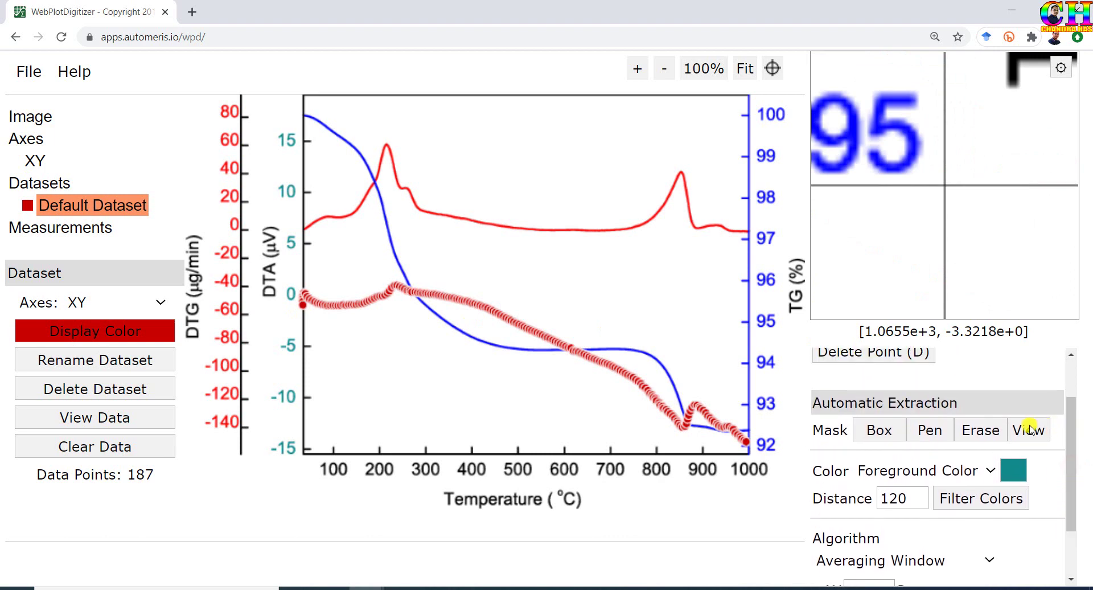
Step: Erase stray mask at the curve's left end, re-extract to 182 points, and view the data
left_click(974, 434)
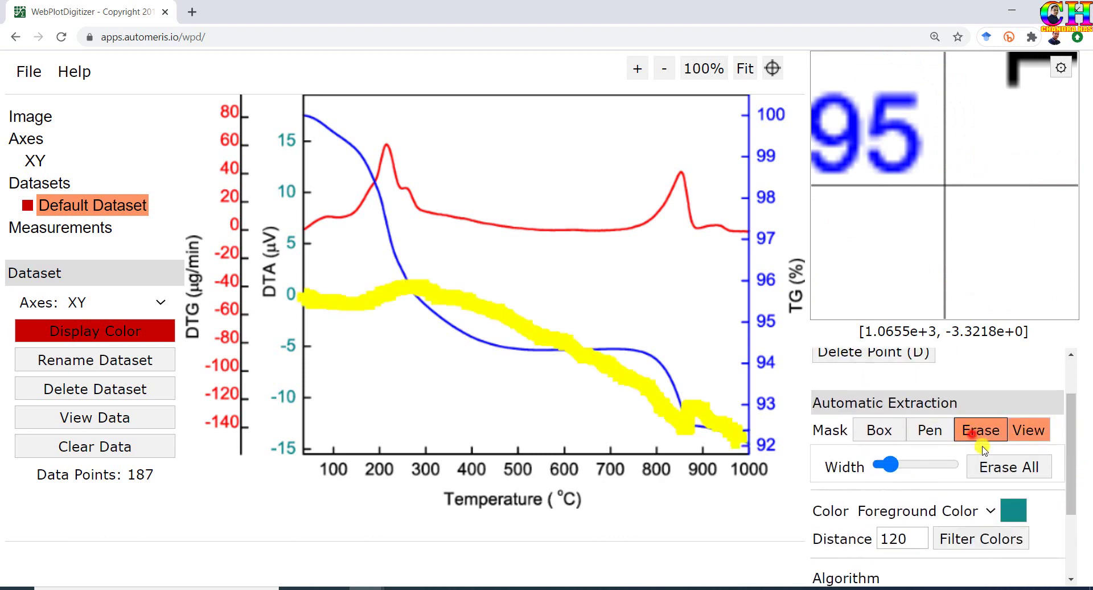
left_click_drag(891, 466, 884, 466)
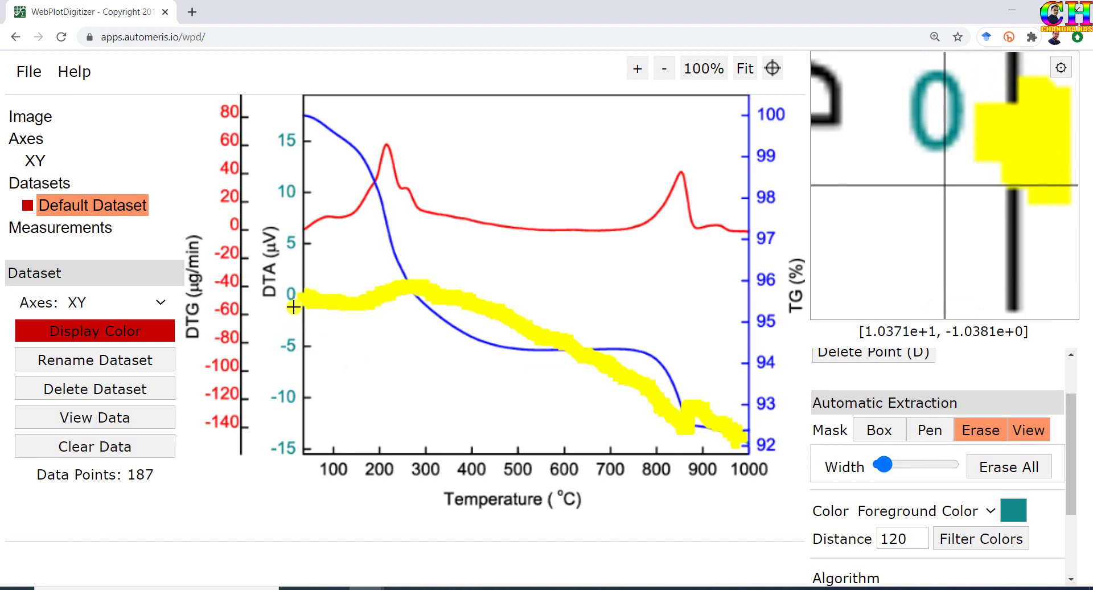
left_click_drag(293, 308, 294, 298)
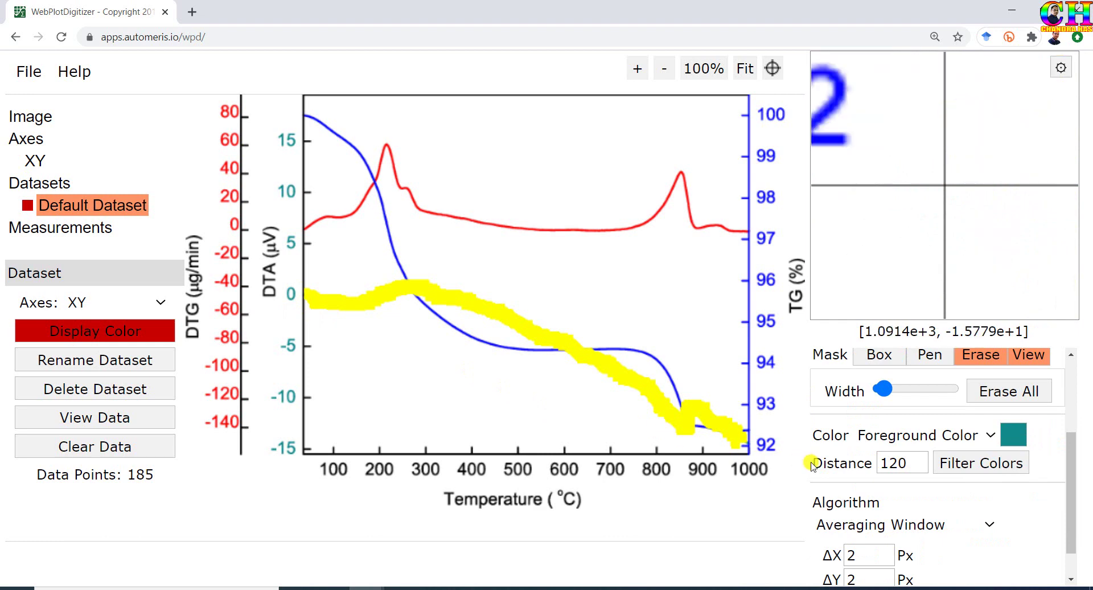
scroll(1064, 527, "down", 1)
left_click(1072, 528)
left_click(832, 574)
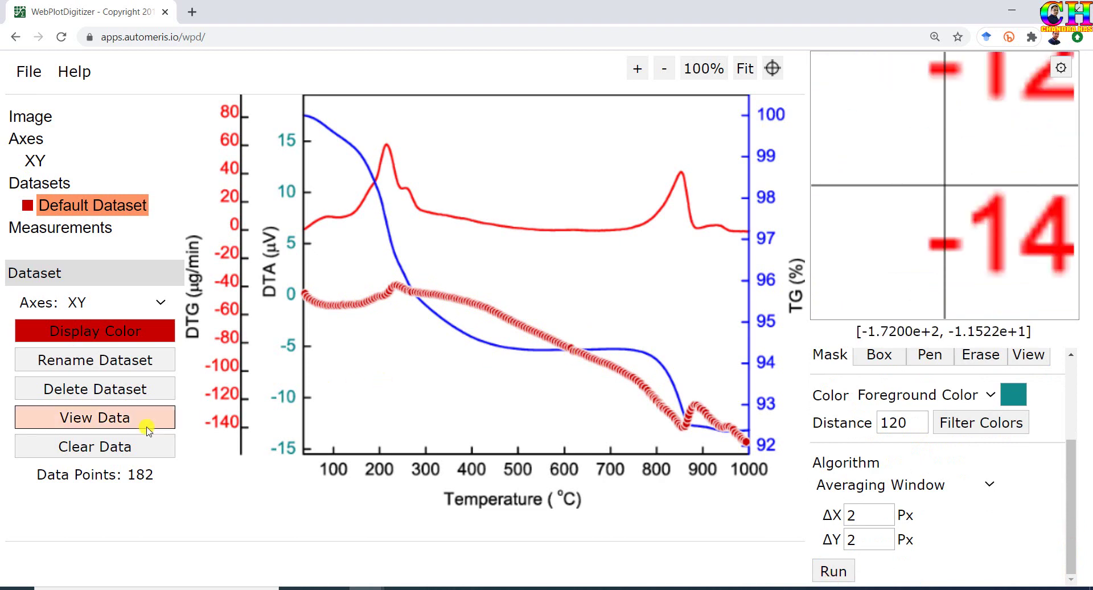
left_click(113, 420)
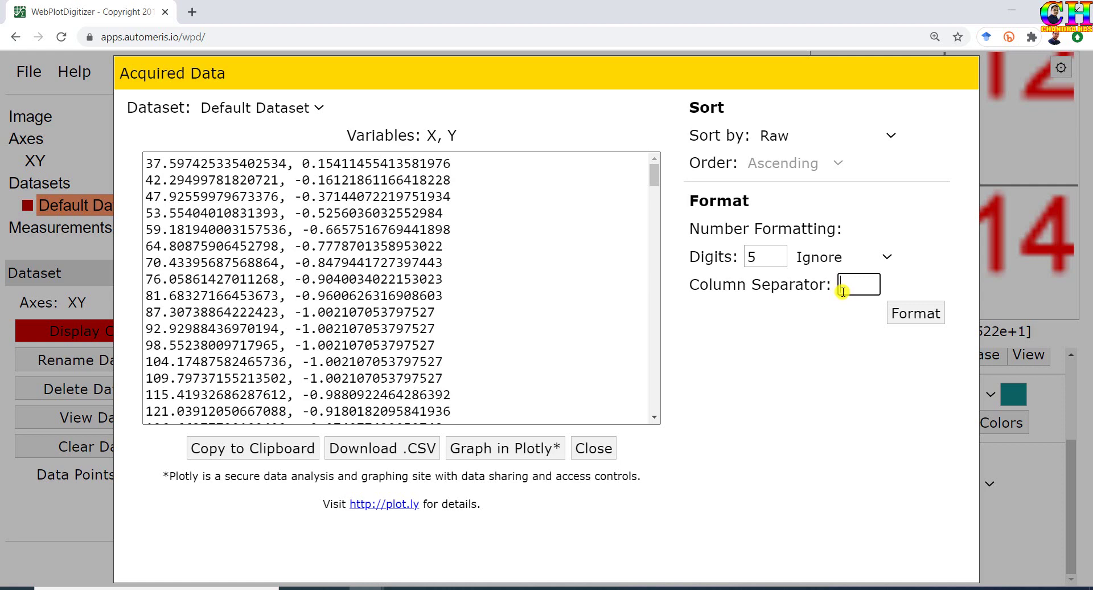
Step: Format the DTA values with a blank separator and paste them into OriginPro columns A and B
left_click(897, 314)
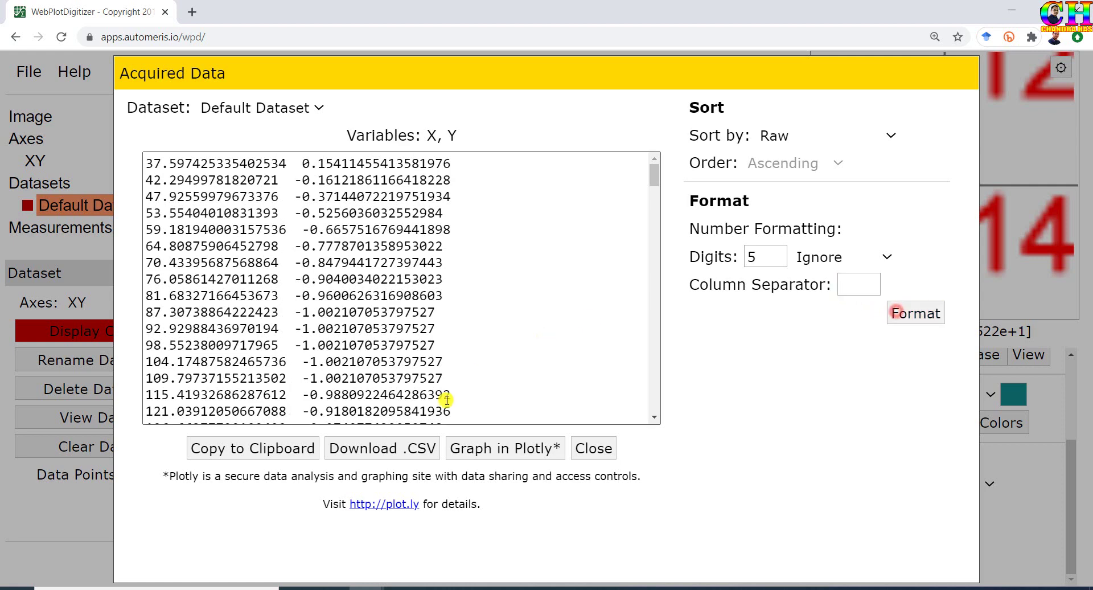
left_click(298, 450)
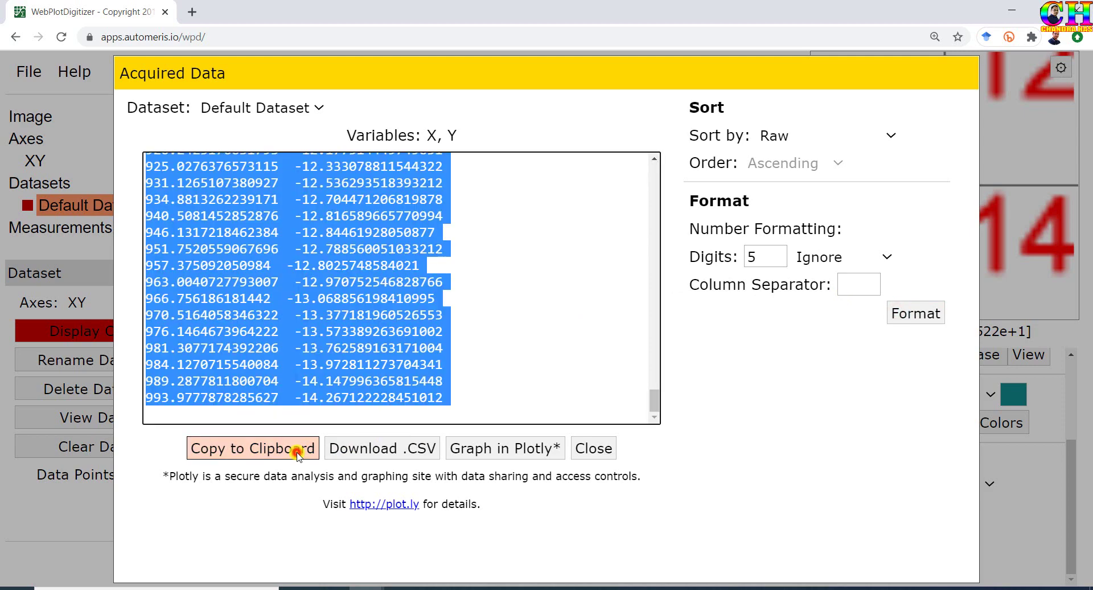
key("alt+Tab")
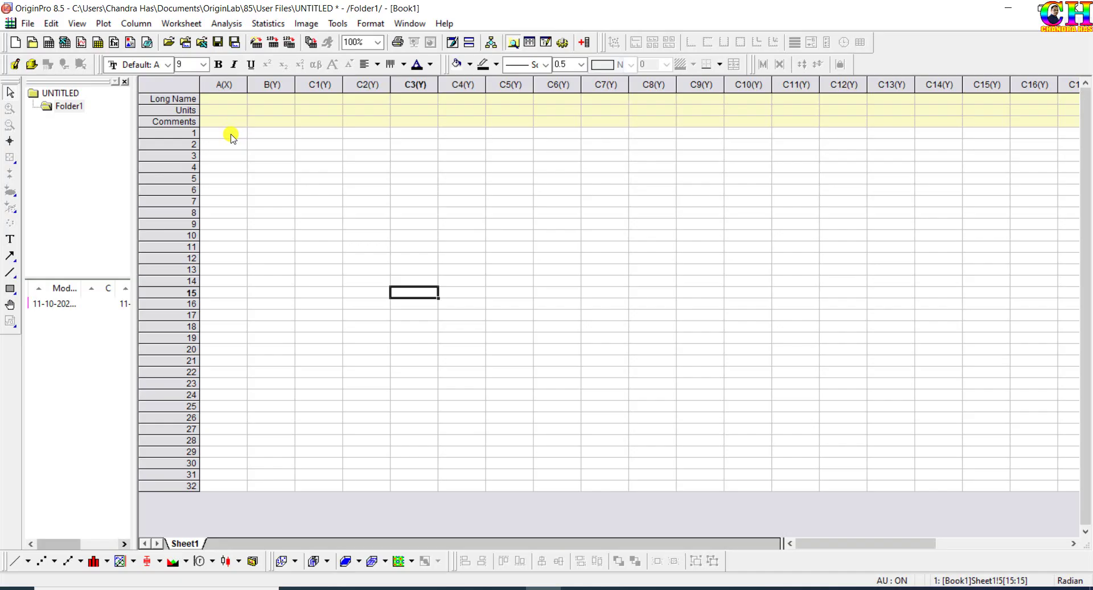
left_click(231, 134)
key("ctrl+v")
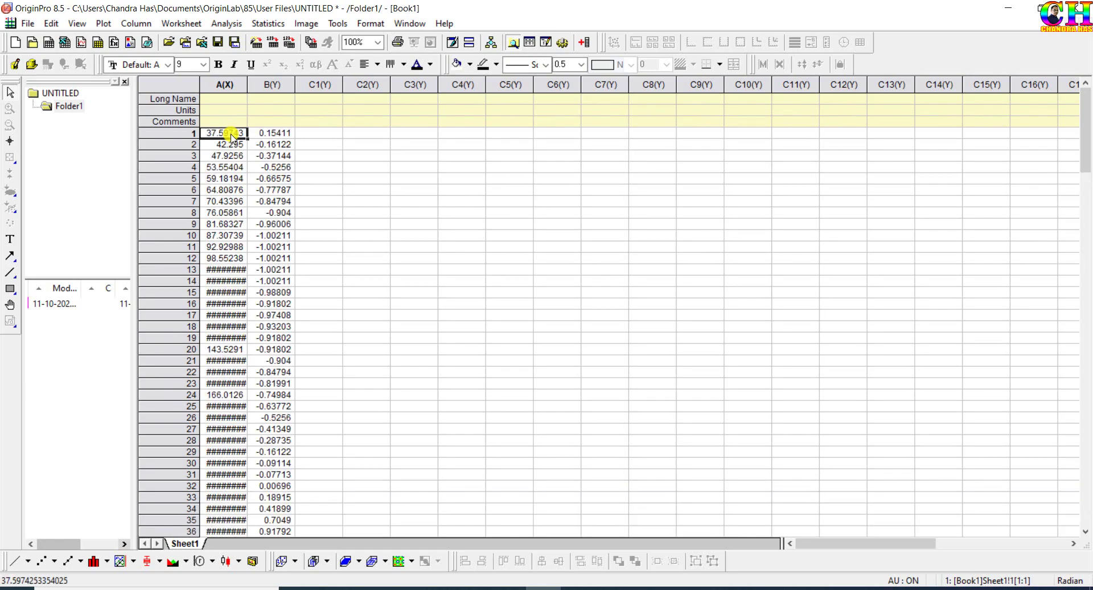
key("alt+Tab")
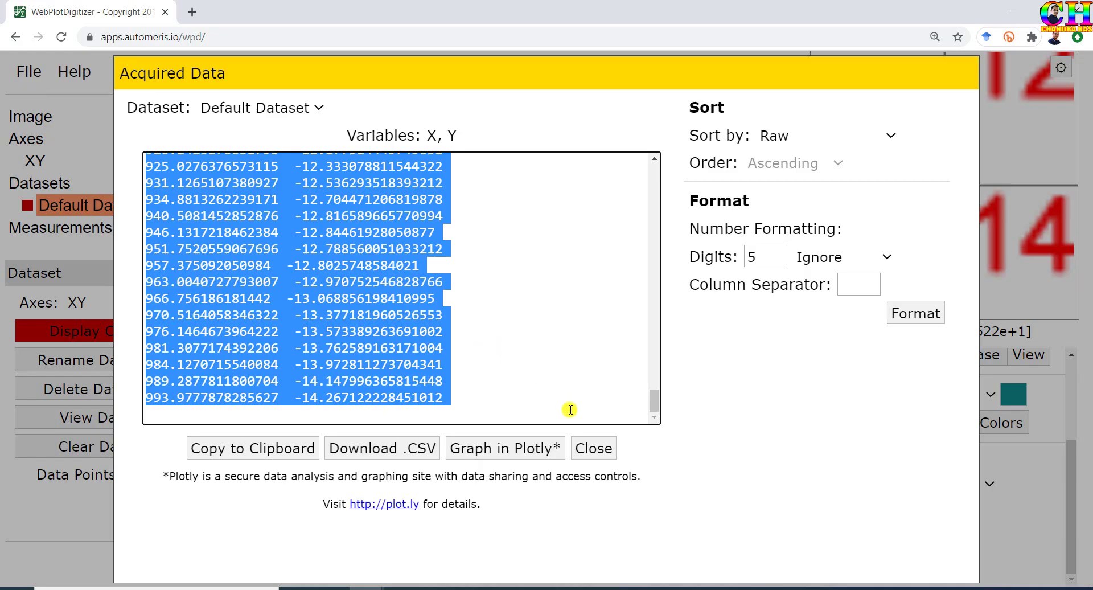
Step: Close the data window and reload sample1.png as a 2D (X-Y) plot for axis alignment
left_click(592, 449)
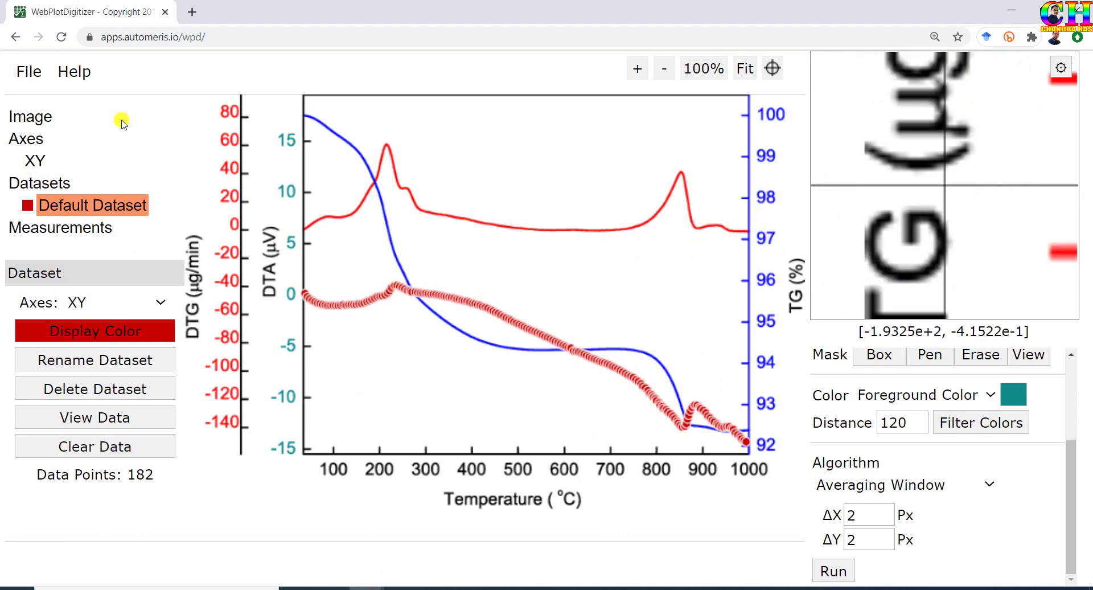
left_click(28, 72)
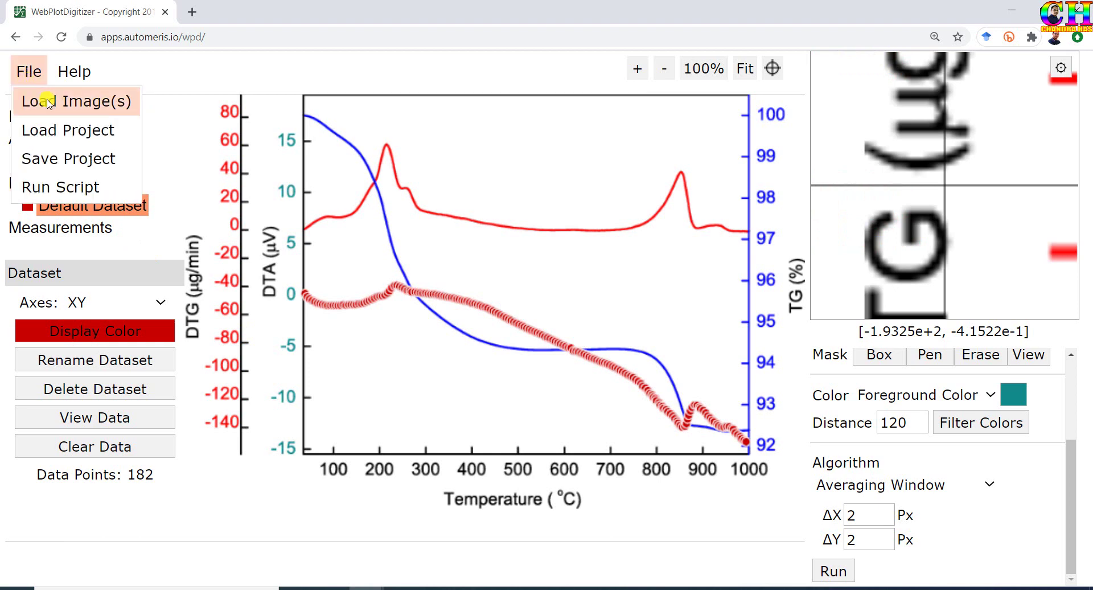
left_click(48, 102)
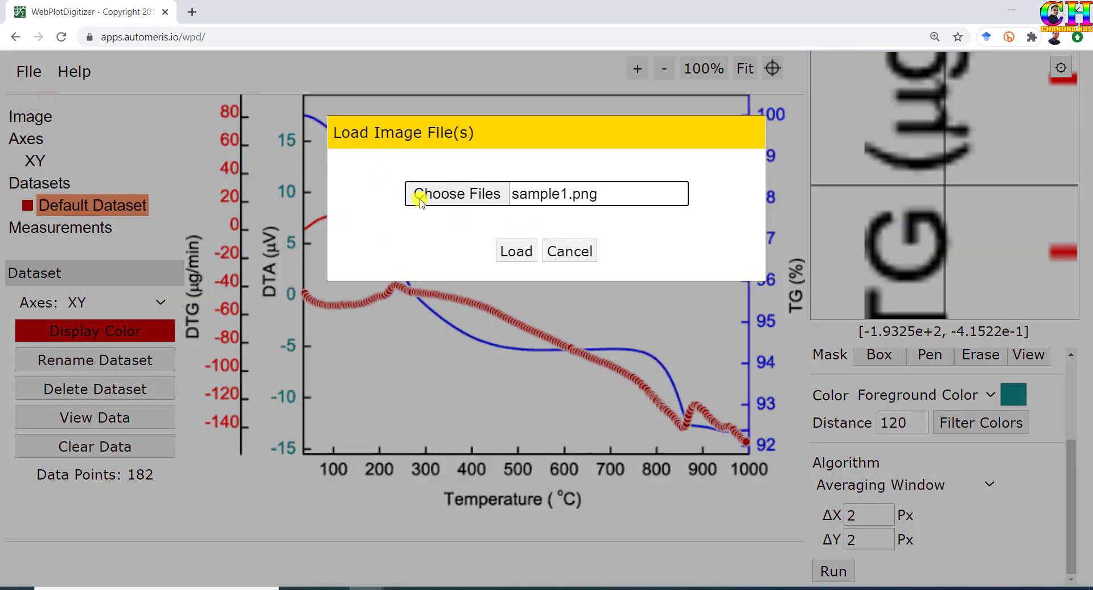
left_click(511, 253)
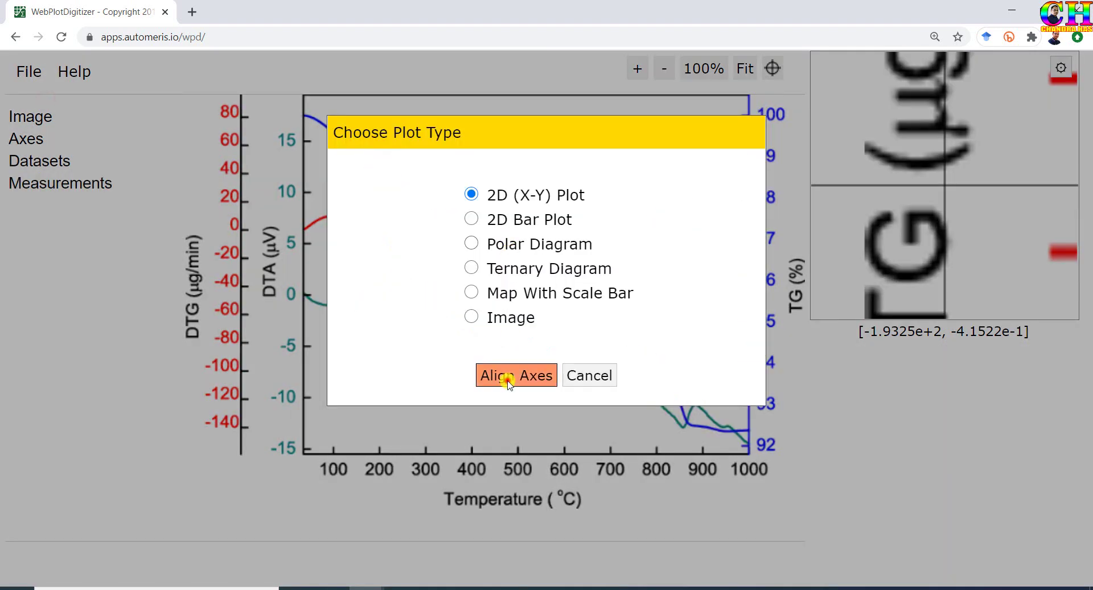
left_click(508, 381)
Step: Place X calibration points at 100 and 1000 °C and Y points at TG 93 and 100
left_click(538, 483)
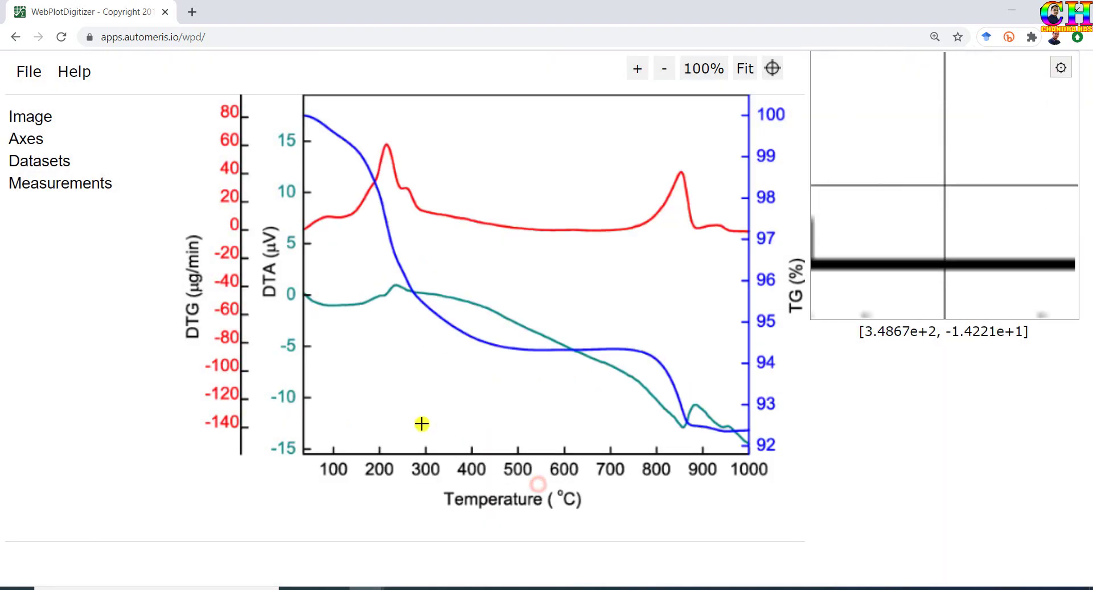
left_click(335, 453)
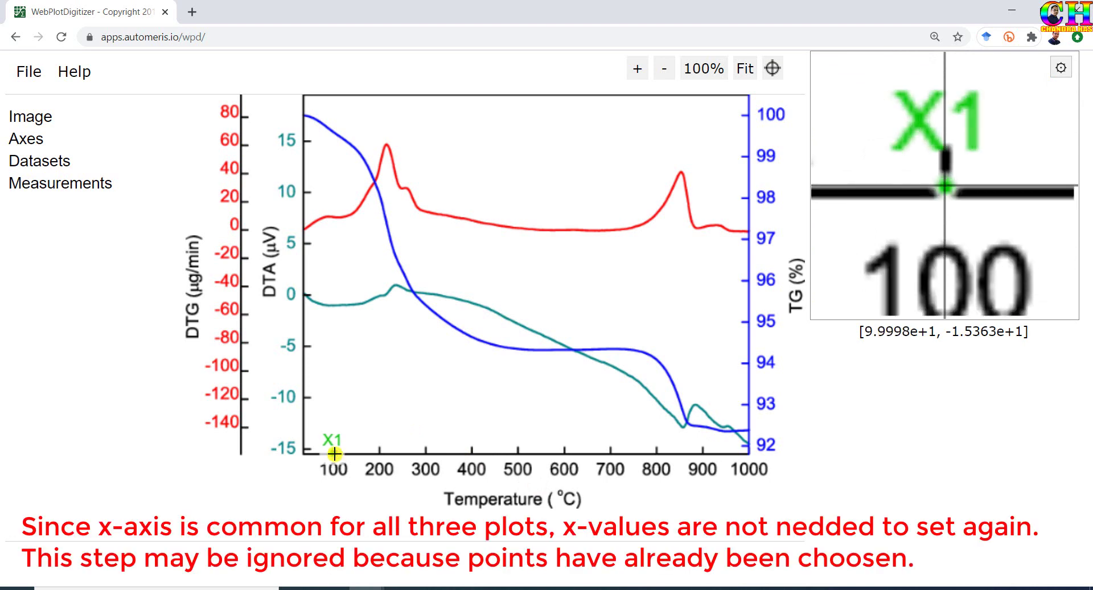
left_click(750, 452)
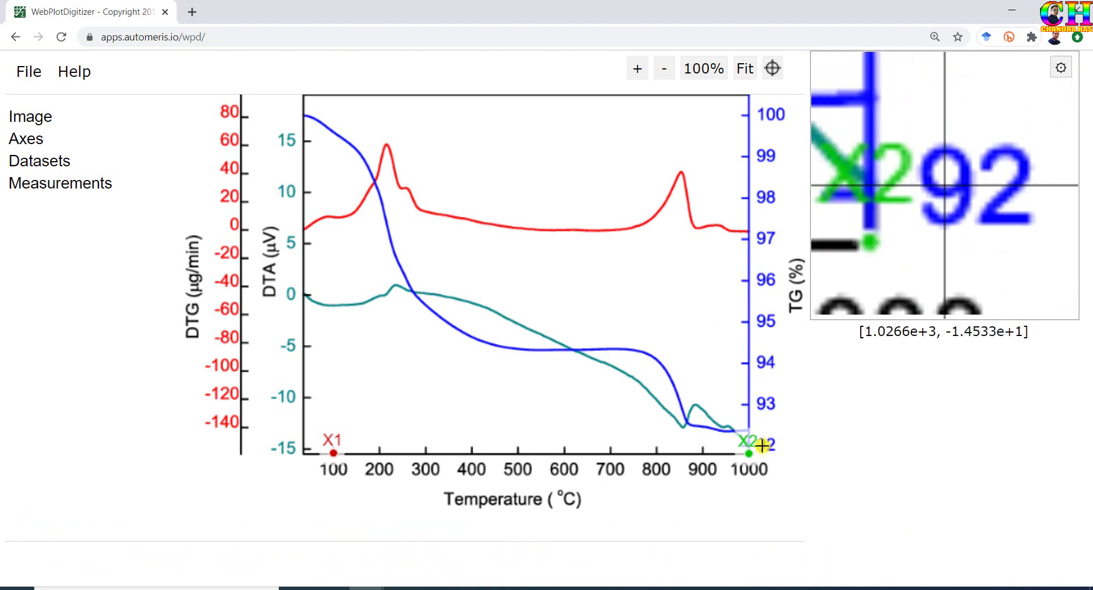
left_click(748, 404)
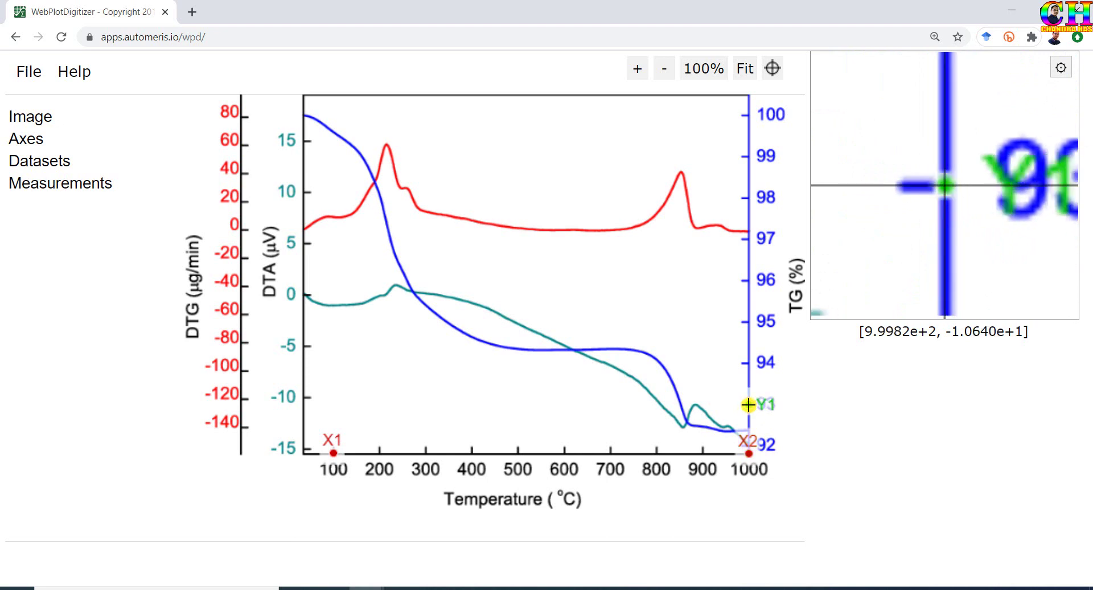
left_click(749, 116)
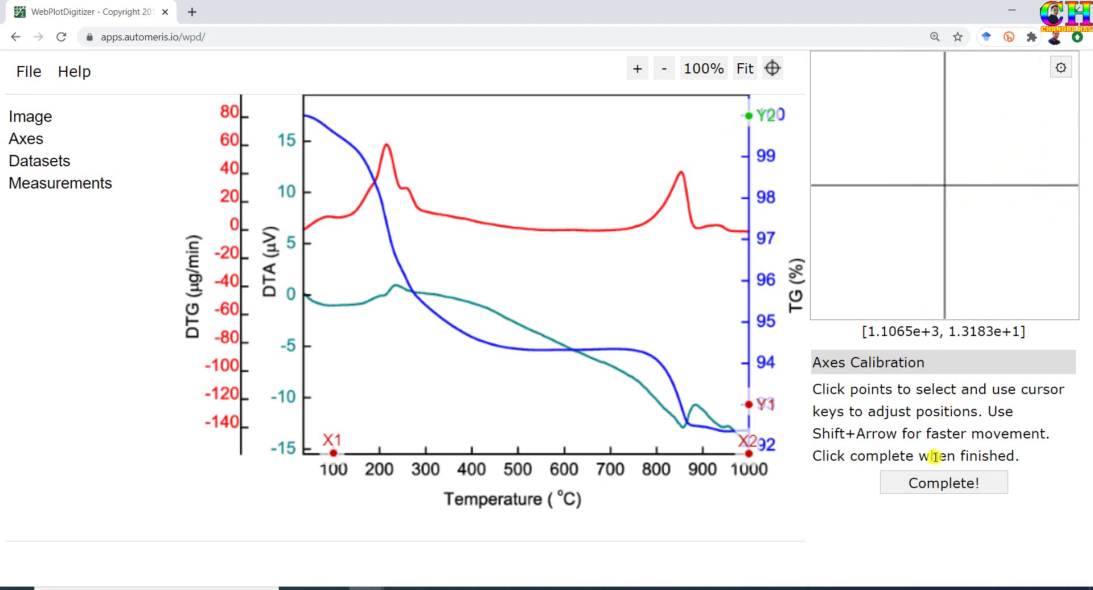
left_click(928, 482)
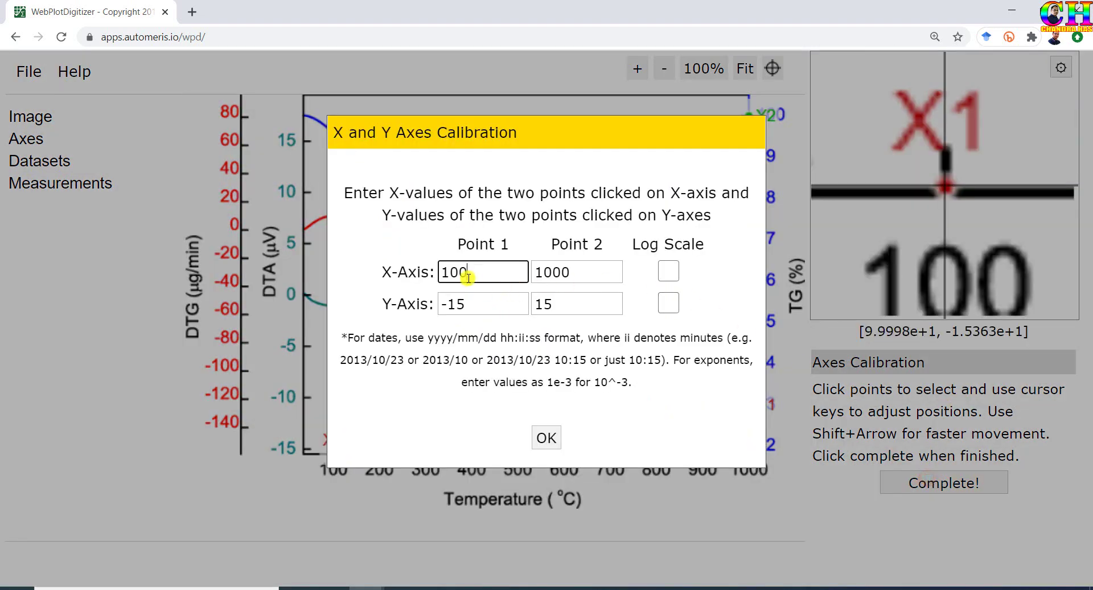
Step: Enter Y-axis values 93 and 100 and confirm the calibration
triple_click(464, 303)
type("93")
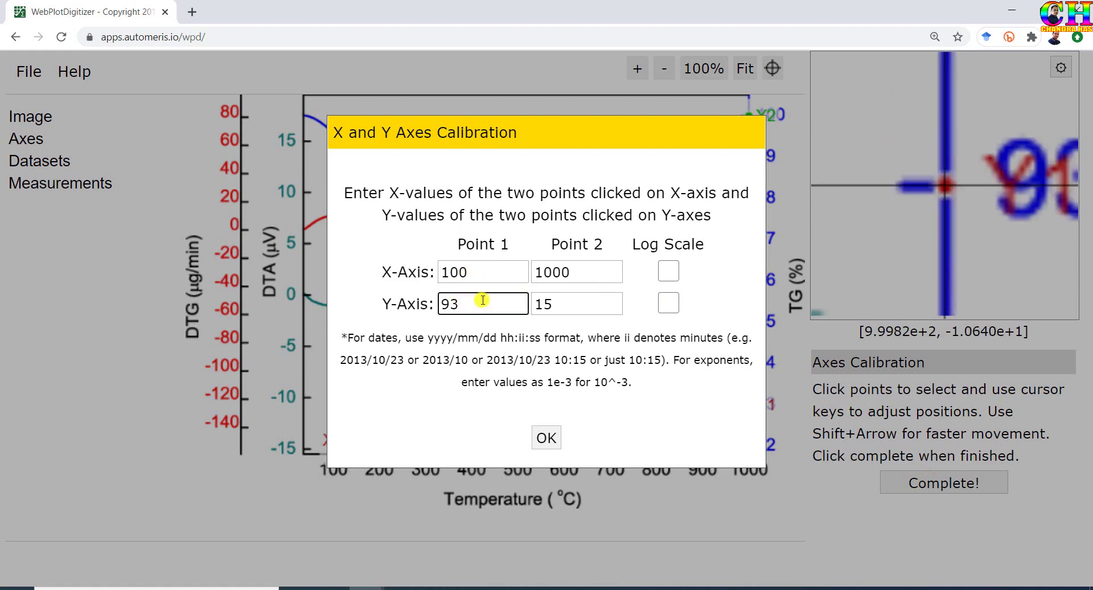
key("Tab")
type("100")
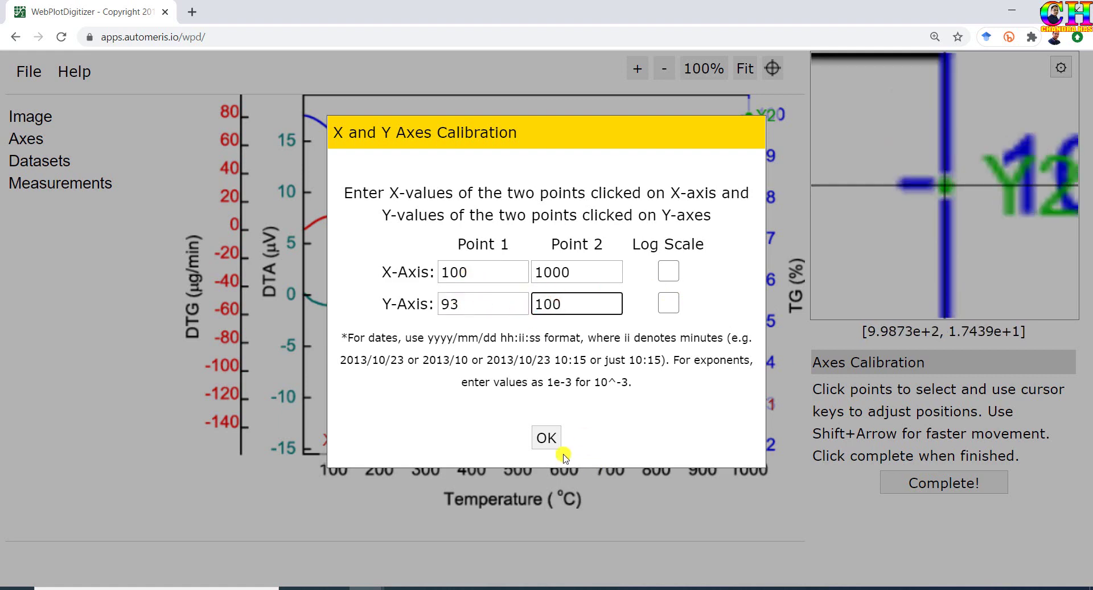
left_click(546, 438)
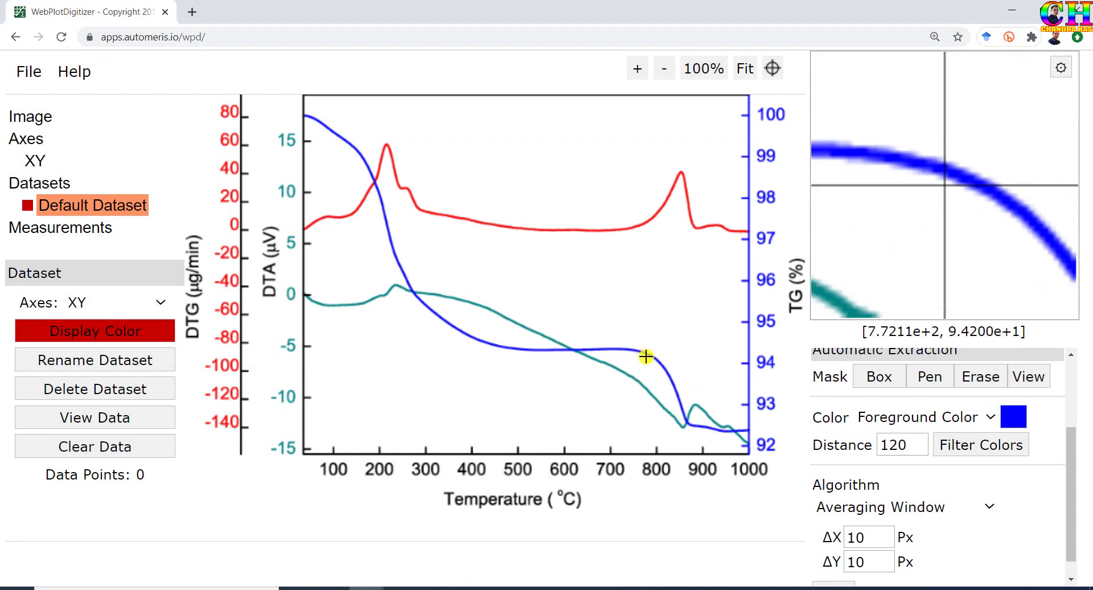
Step: Paint a pen mask over the blue TG curve and run the extraction
left_click(925, 378)
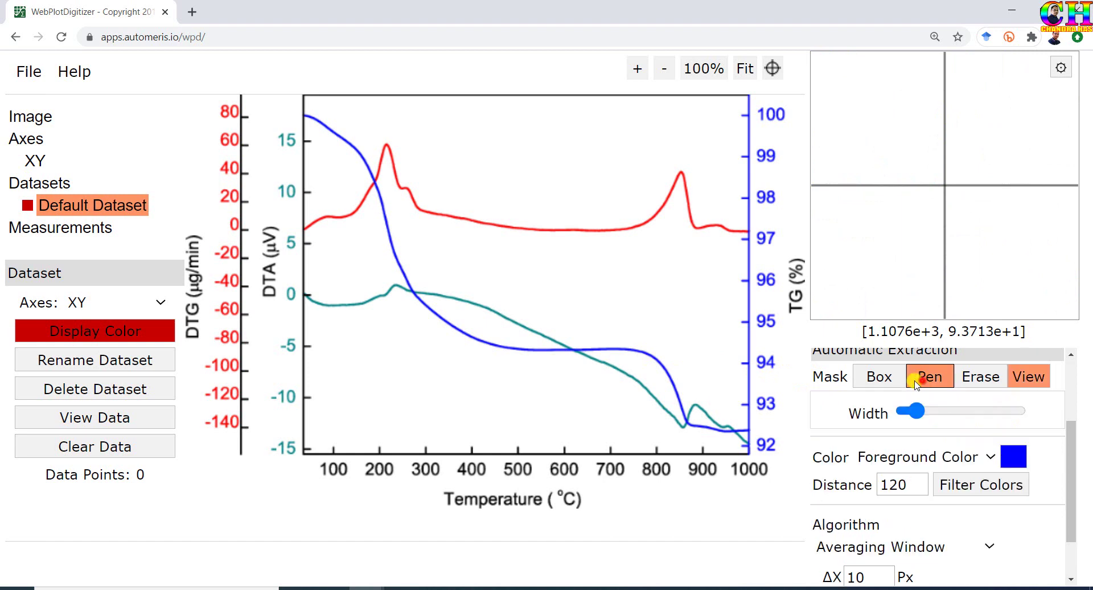
mouse_move(304, 112)
left_mouse_down()
mouse_move(336, 131)
mouse_move(362, 158)
mouse_move(348, 148)
mouse_move(424, 304)
mouse_move(455, 330)
mouse_move(513, 351)
mouse_move(662, 363)
mouse_move(696, 427)
mouse_move(744, 427)
left_mouse_up()
key("e")
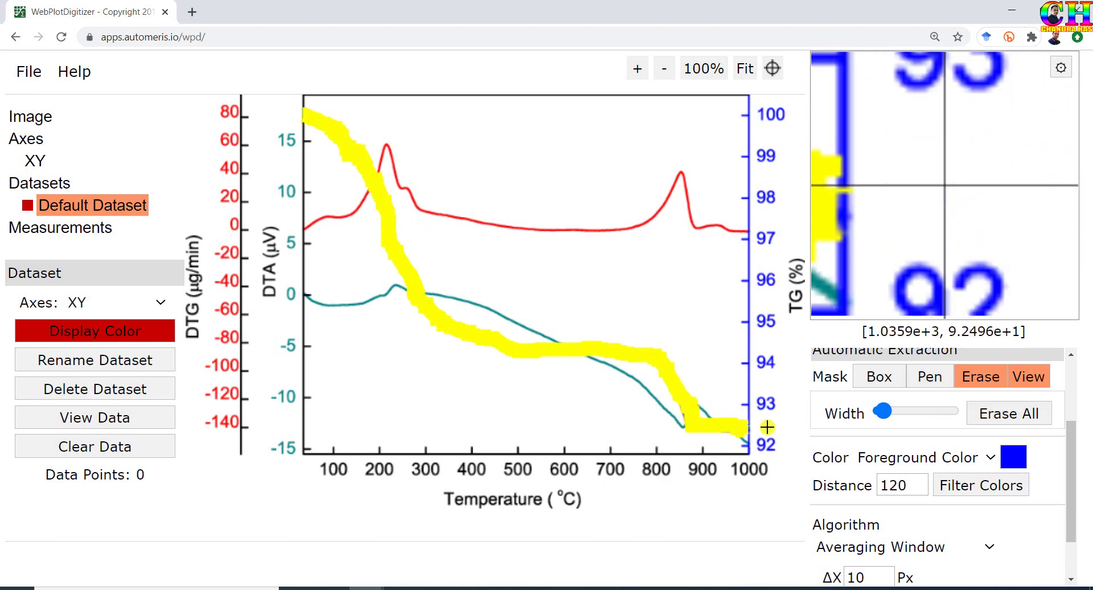
left_click_drag(1071, 516, 1076, 559)
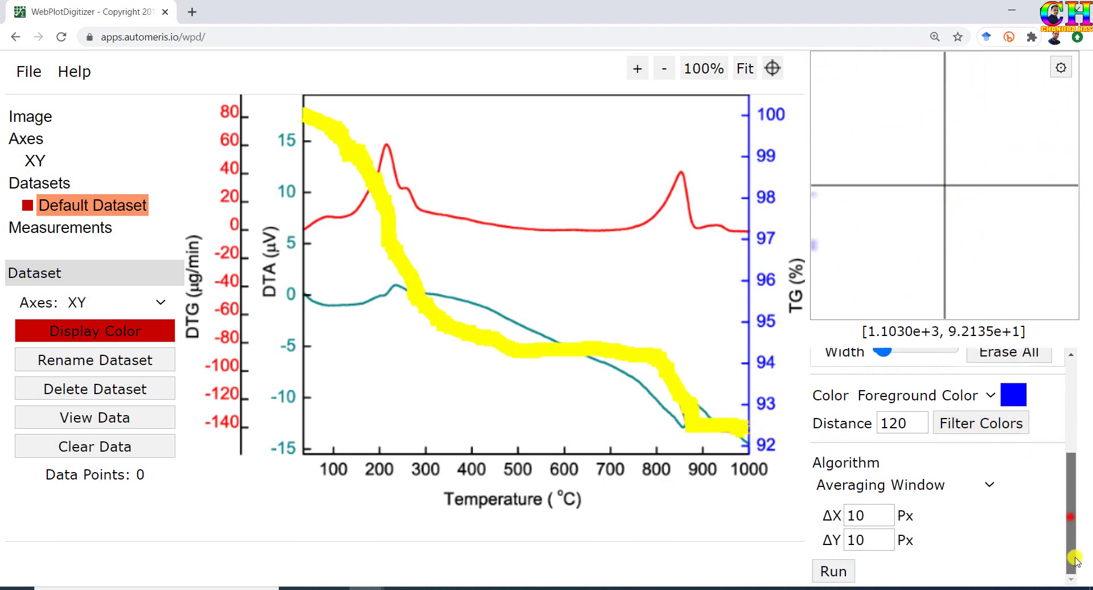
left_click(834, 571)
Step: Set ΔX and ΔY averaging to 2 px, erase the stray mask, and re-extract
double_click(875, 512)
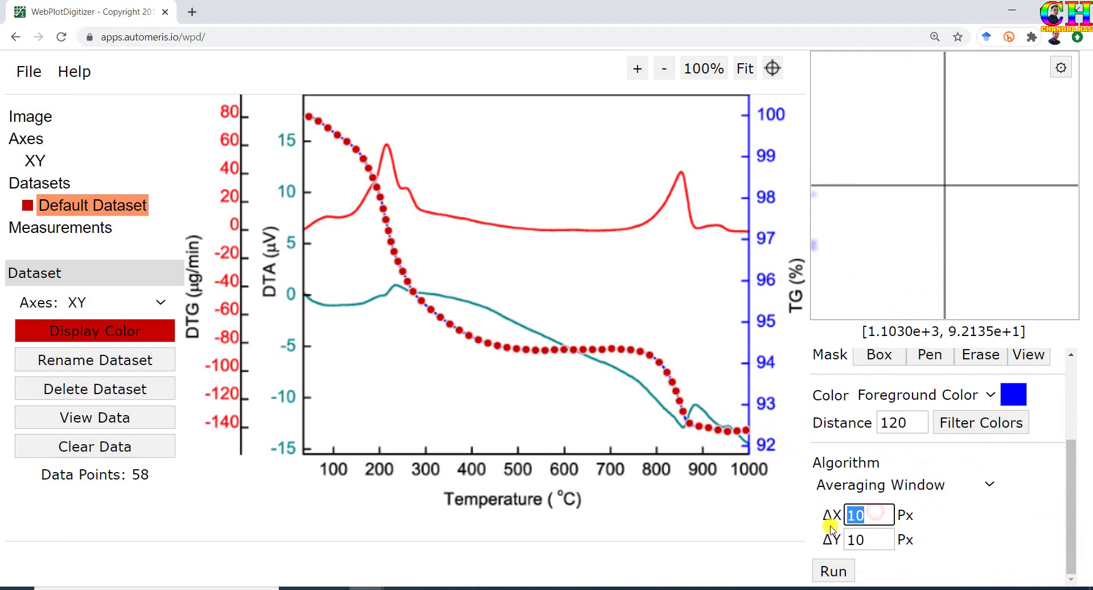
left_click_drag(869, 544, 843, 547)
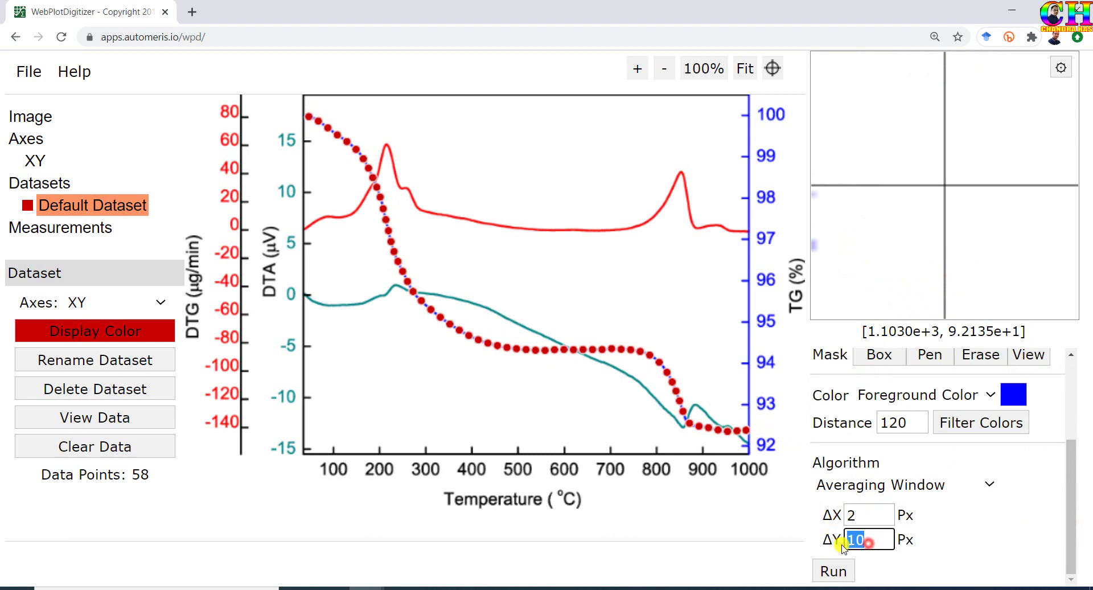
left_click(833, 570)
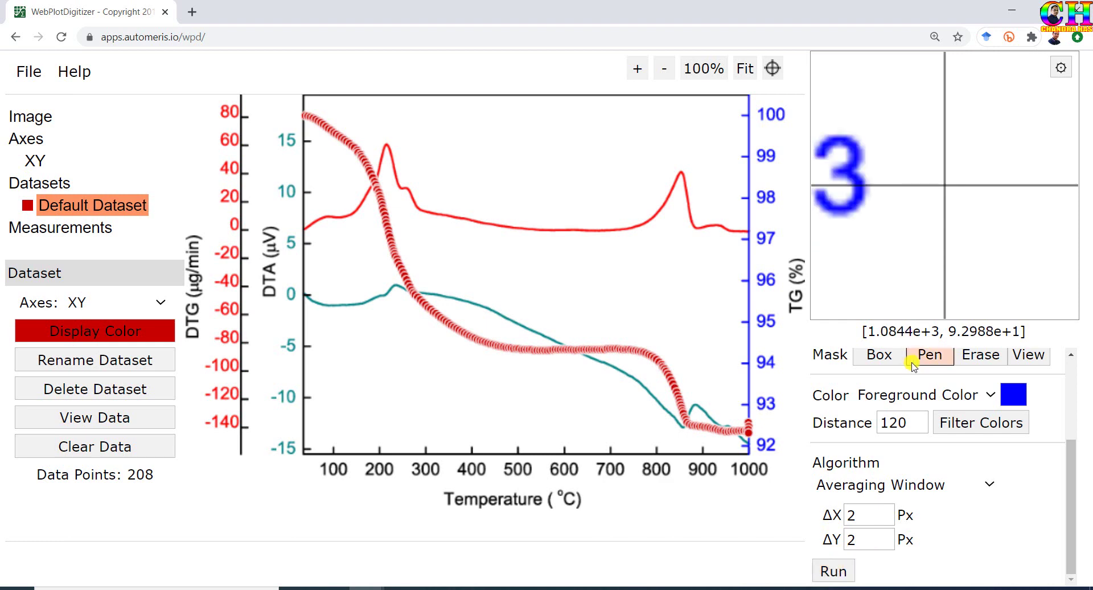
left_click(968, 355)
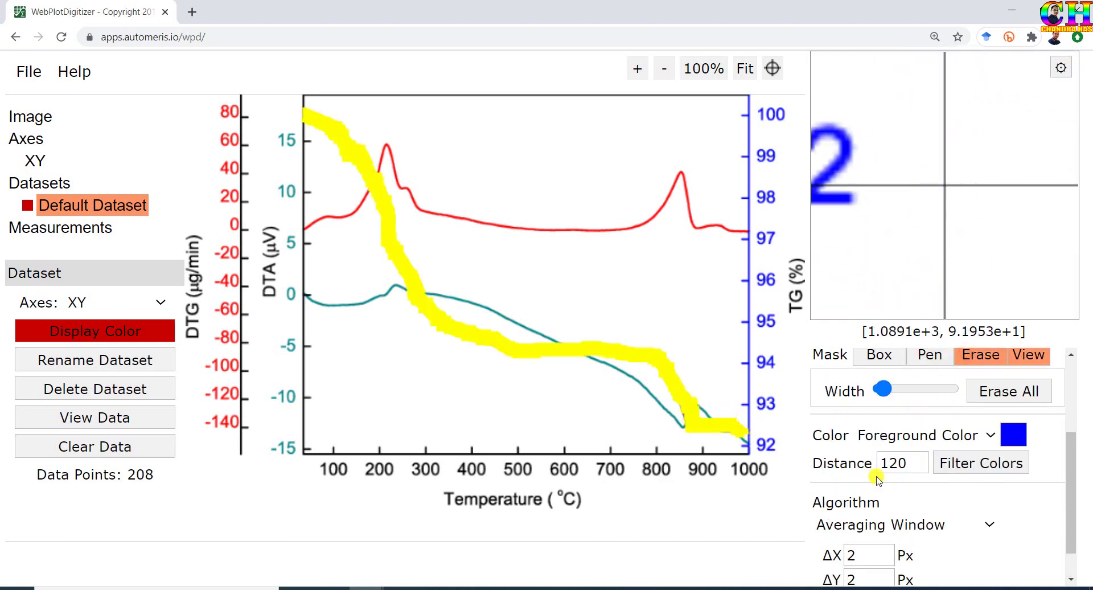
left_click_drag(1070, 477, 1074, 519)
left_click(850, 572)
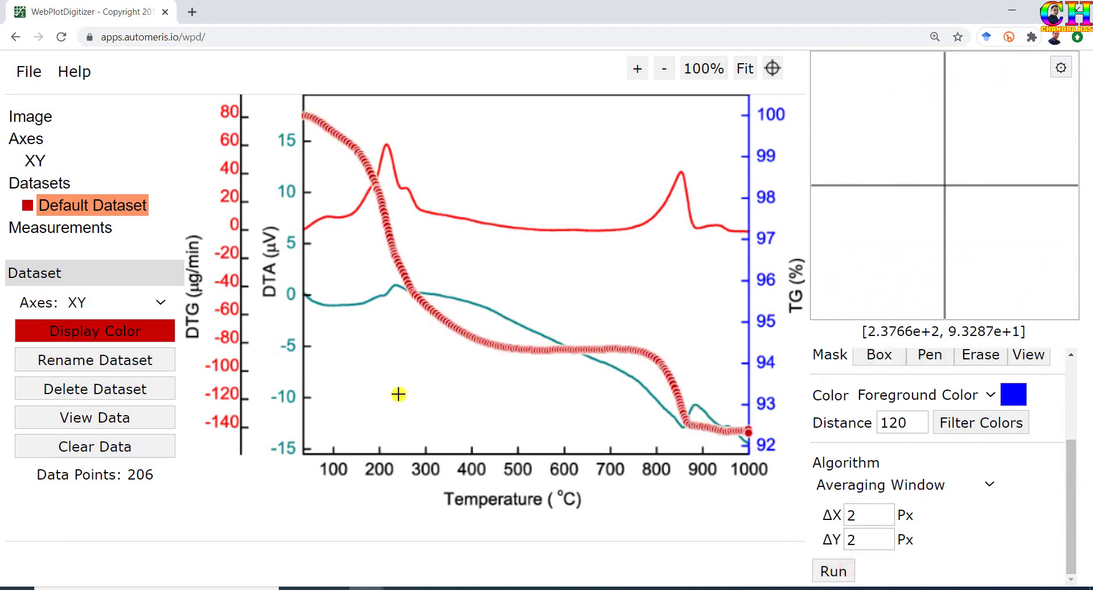
Step: Copy the 206 extracted TG values and paste them into OriginPro column C1
left_click(133, 417)
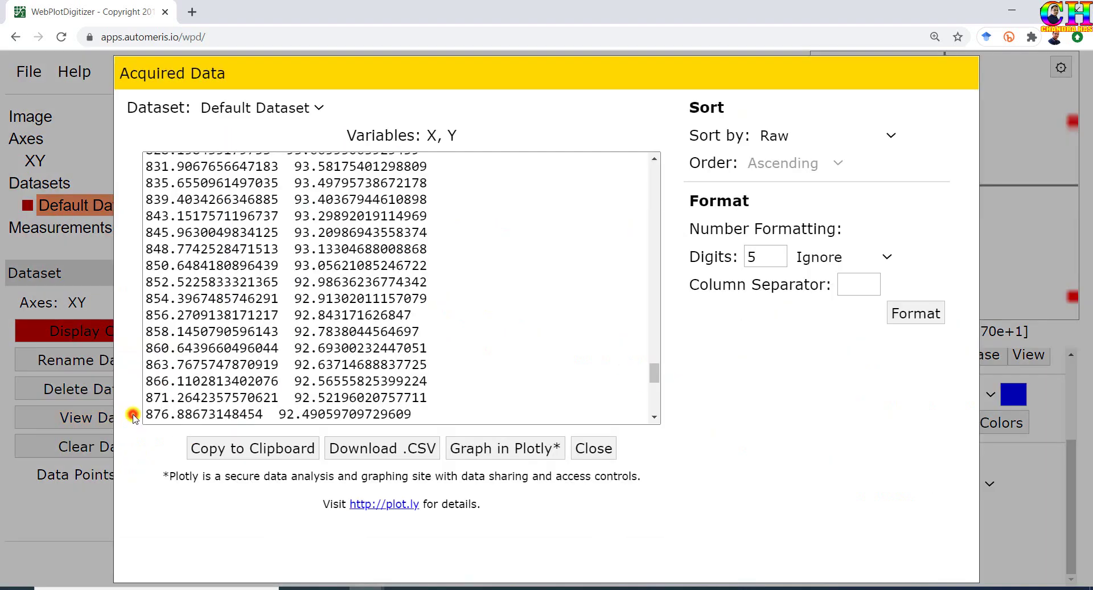
left_click(272, 456)
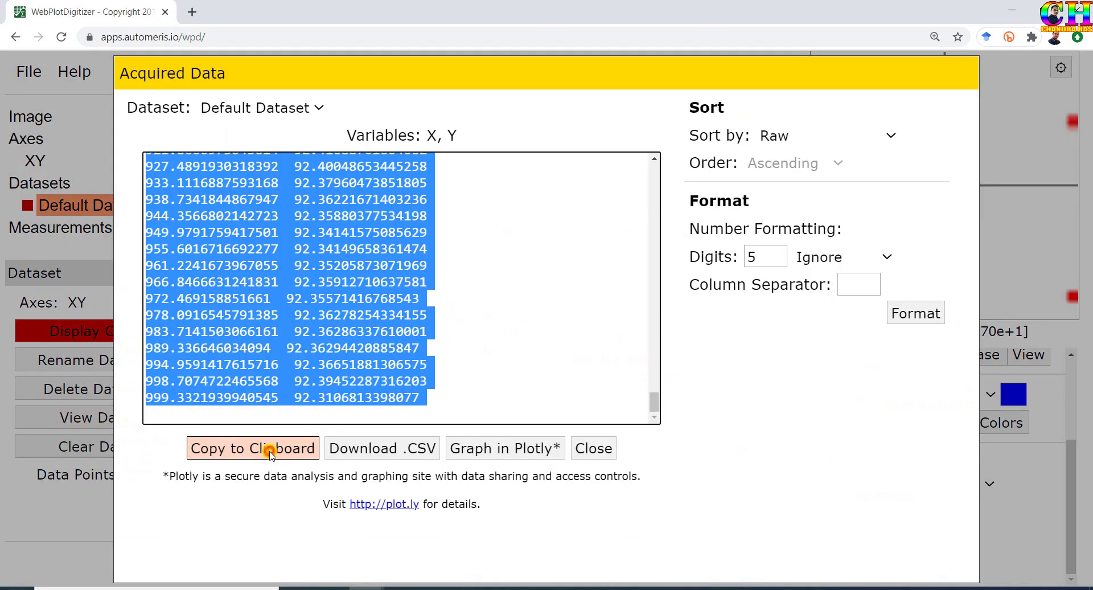
left_click(509, 586)
left_click(318, 133)
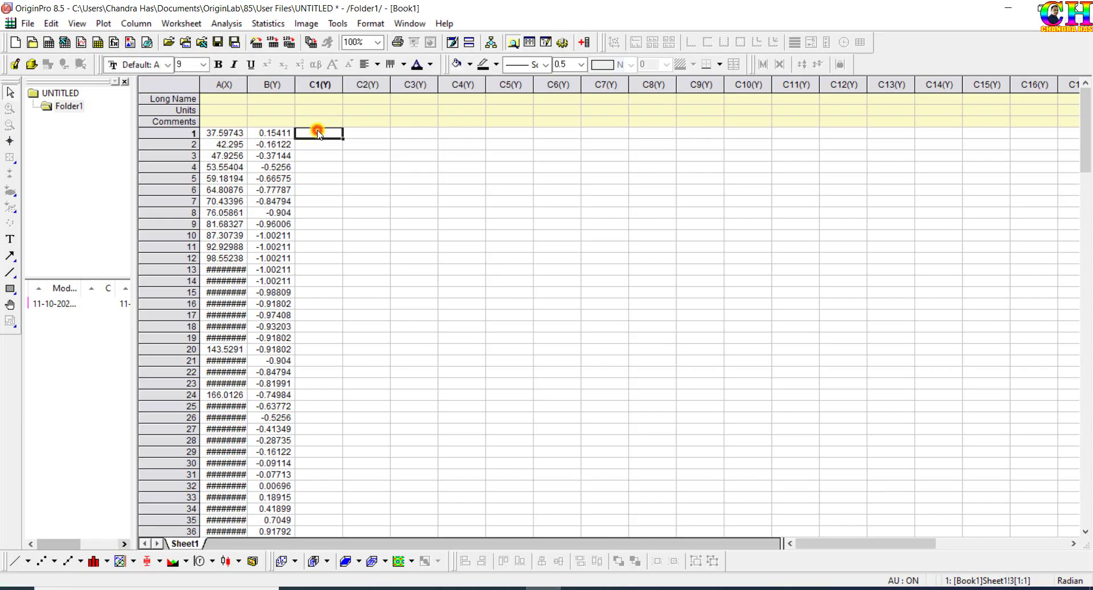
key("ctrl+v")
key("alt+Tab")
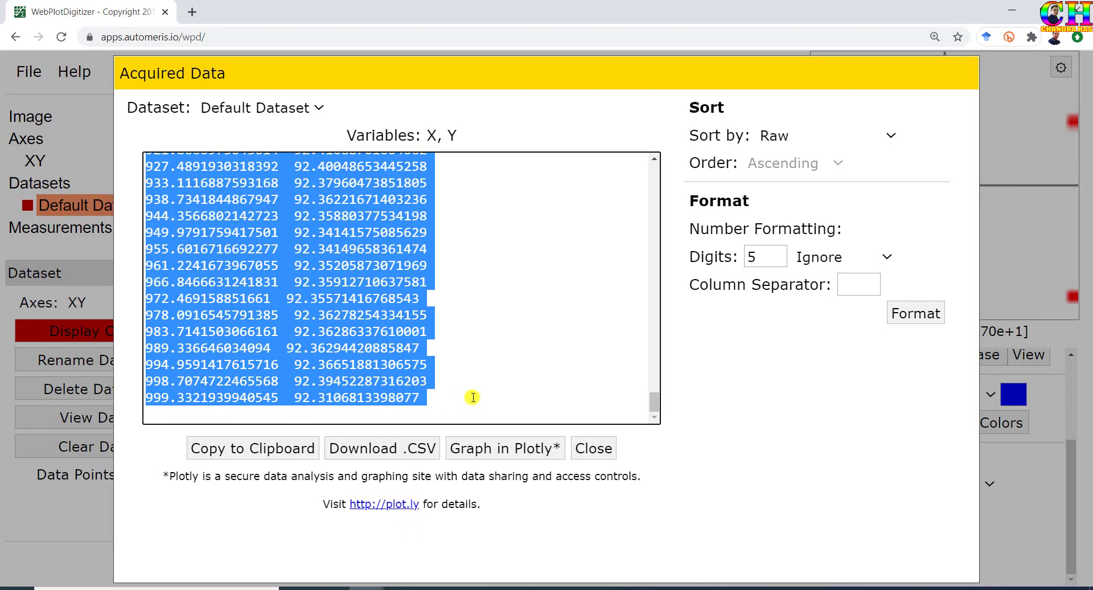
Step: Close the Acquired Data listing and begin reloading sample1.png
left_click(594, 448)
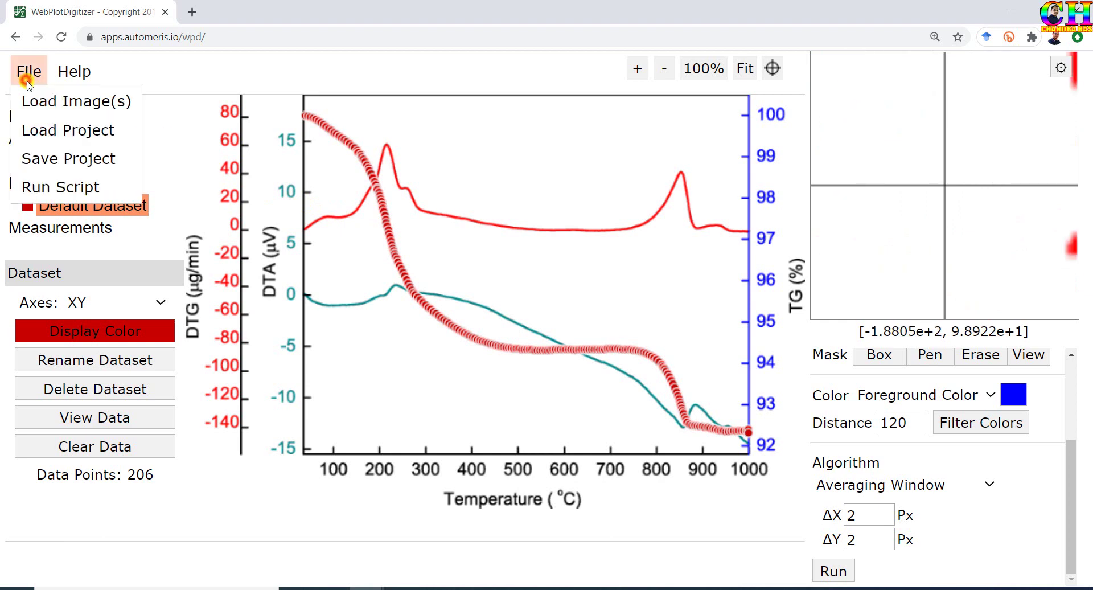
left_click(36, 96)
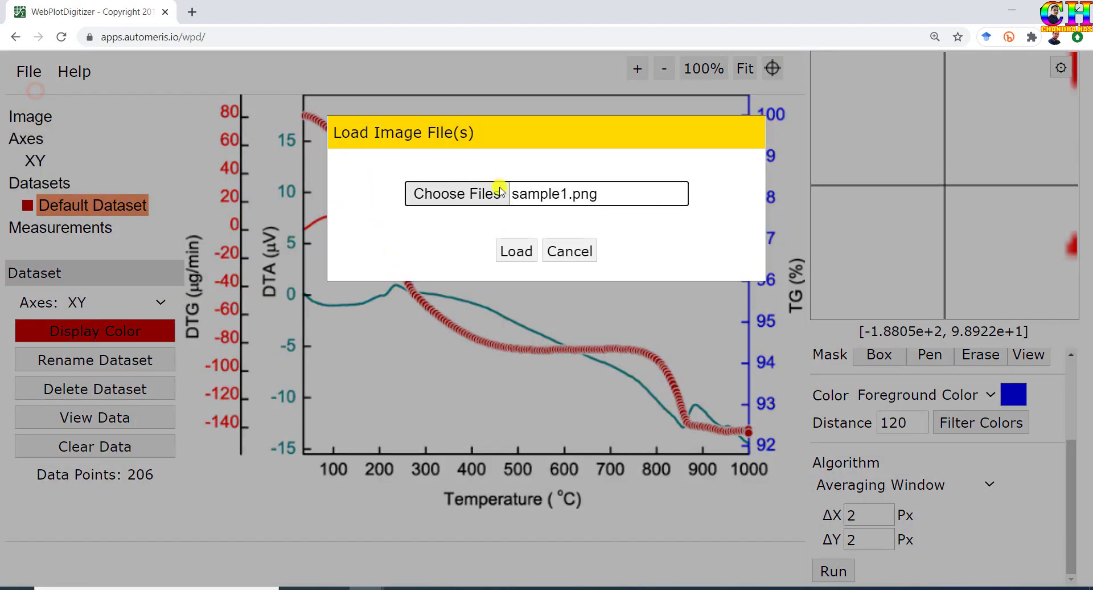
Step: Load sample1.png as a 2D X-Y plot, marking 100/1000 °C and DTG -140/80 ticks
left_click(516, 251)
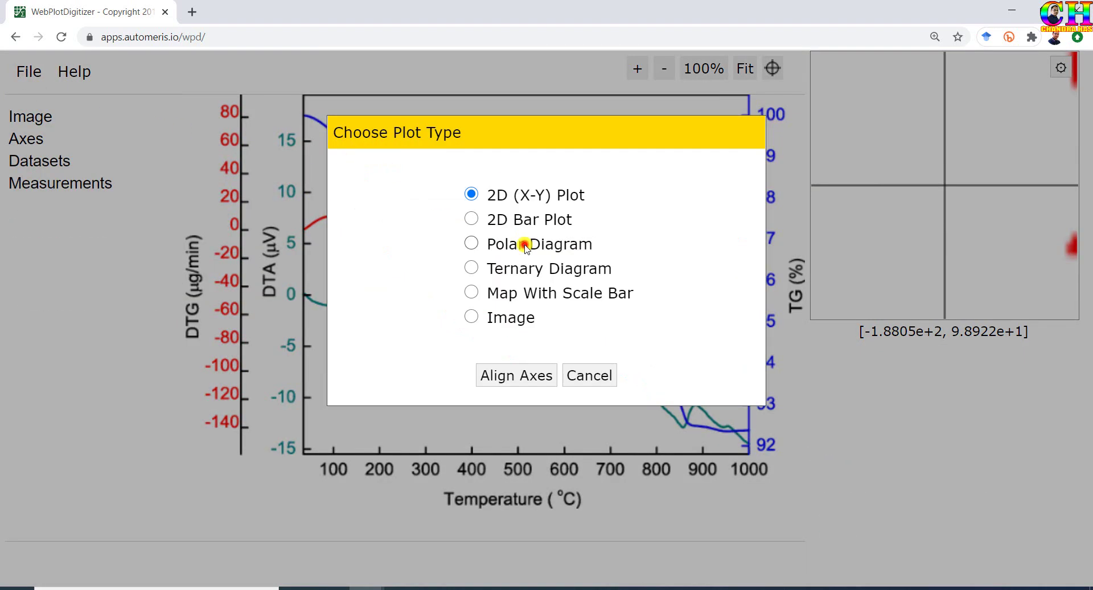
left_click(491, 370)
left_click(546, 493)
left_click(332, 453)
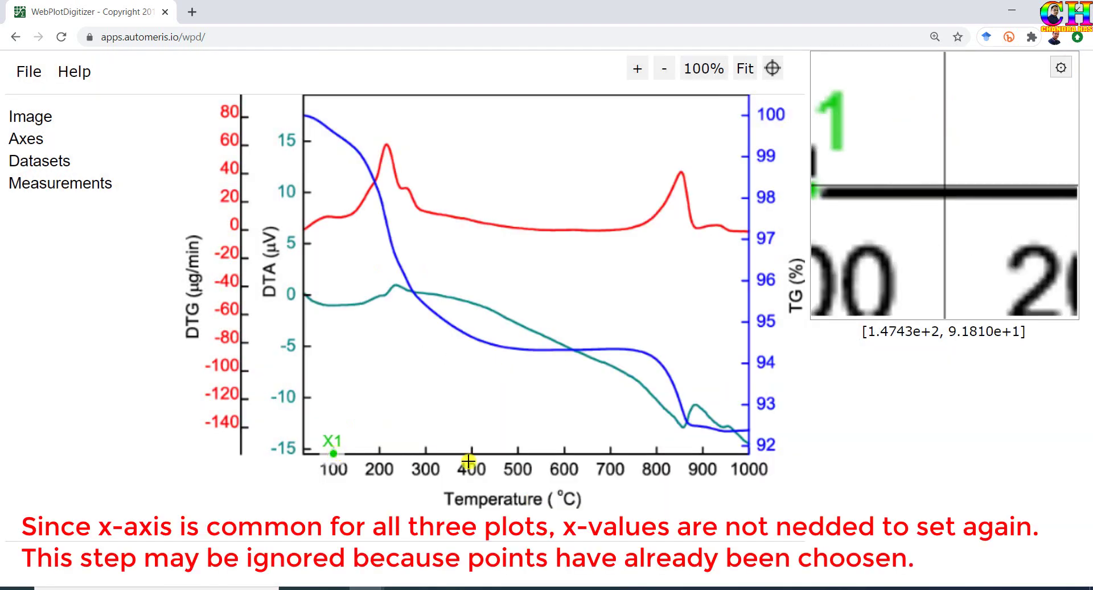
left_click(746, 454)
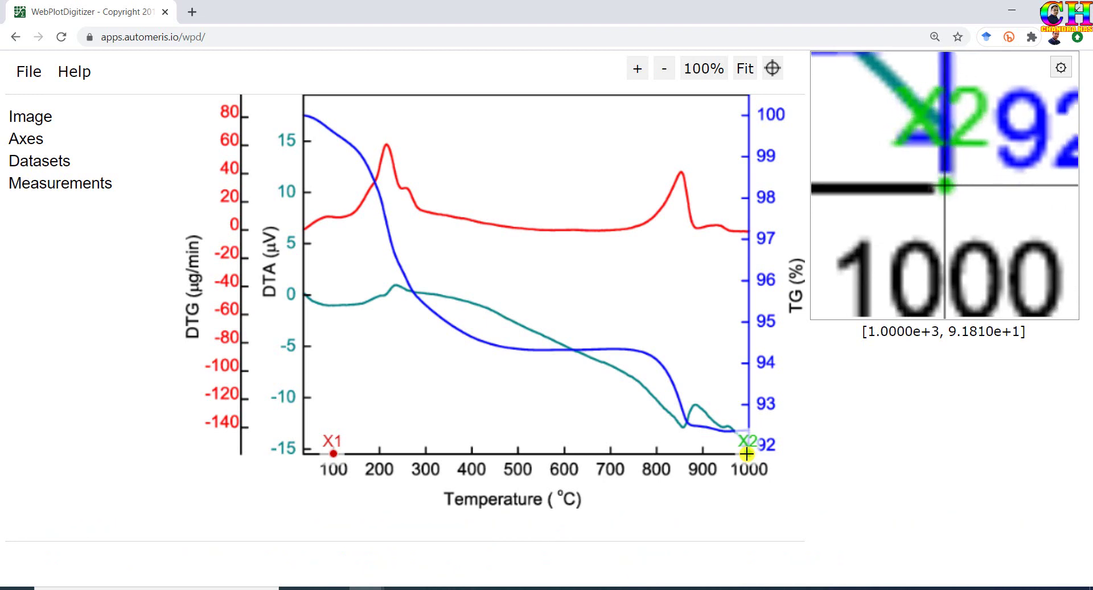
left_click(242, 428)
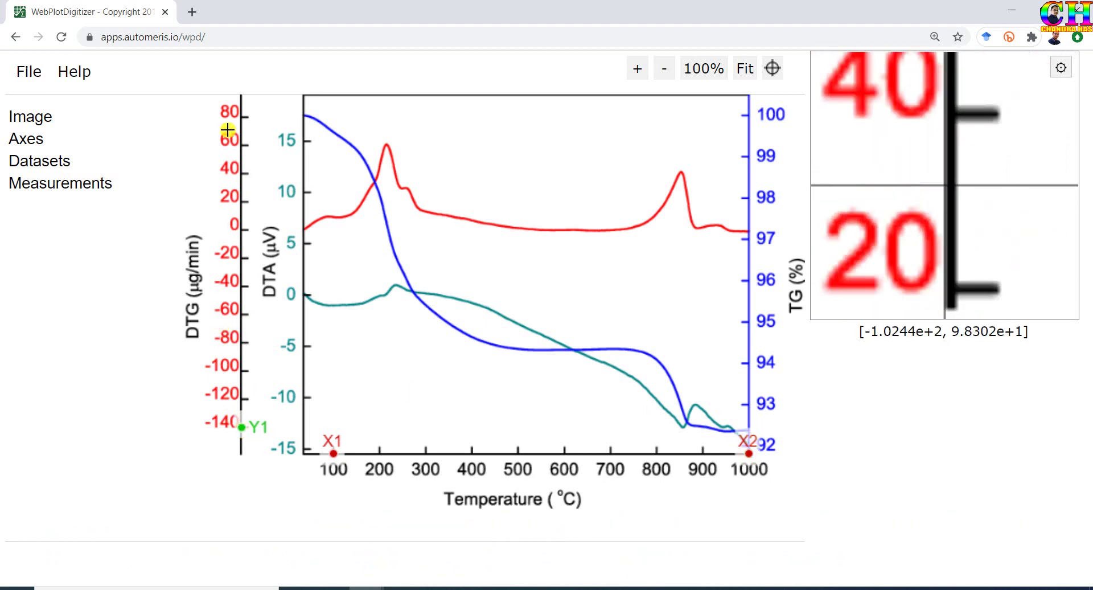
left_click(242, 117)
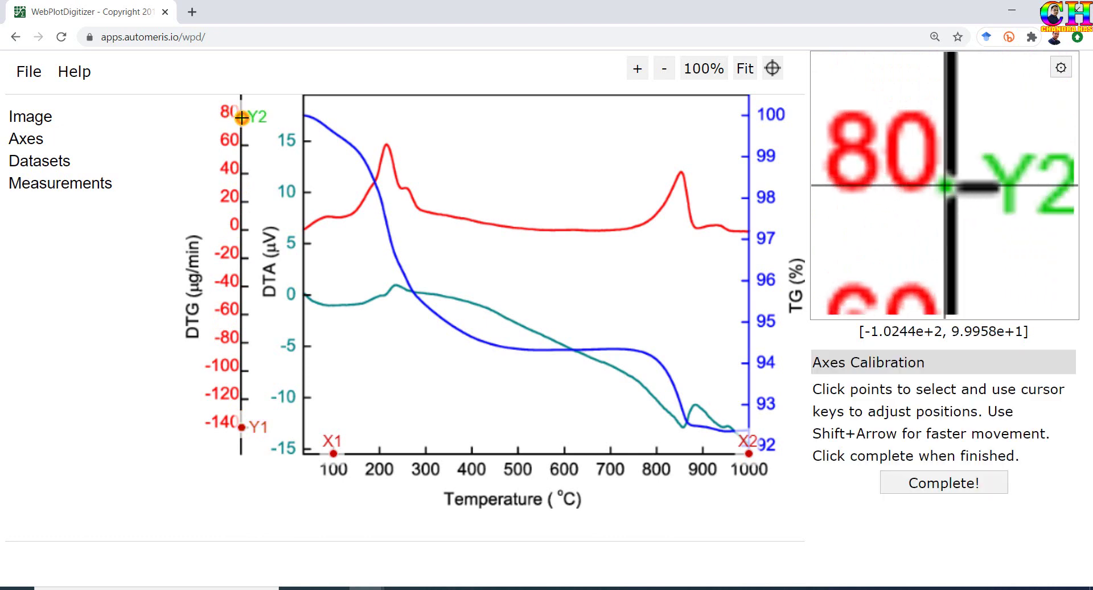
left_click(907, 483)
Step: Enter DTG axis values -140 and 80 and confirm the calibration
left_click_drag(484, 308, 441, 308)
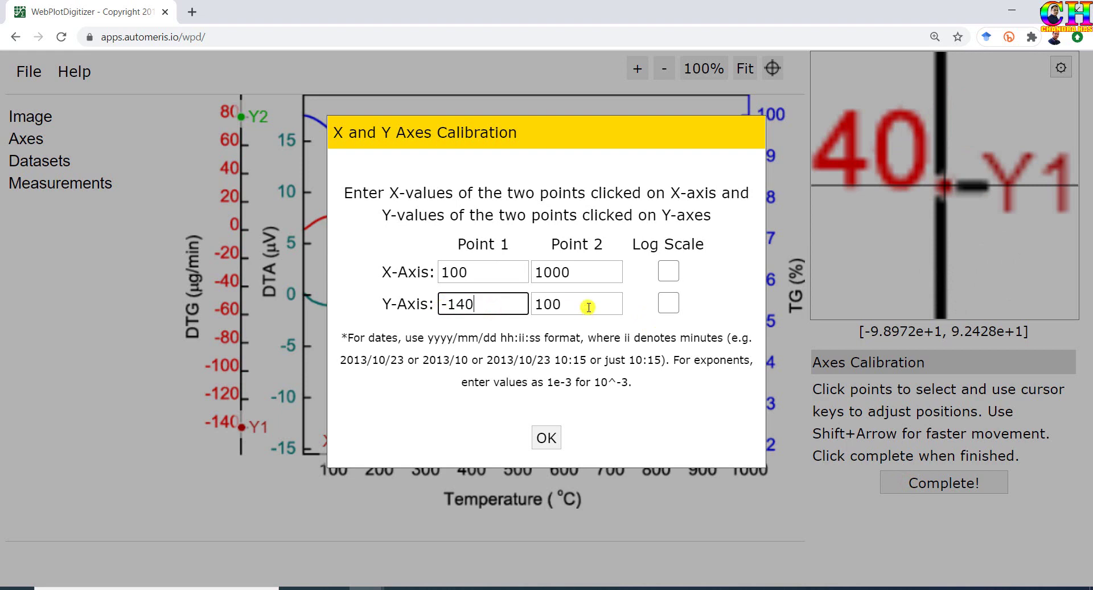
left_click_drag(588, 307, 539, 306)
type("80")
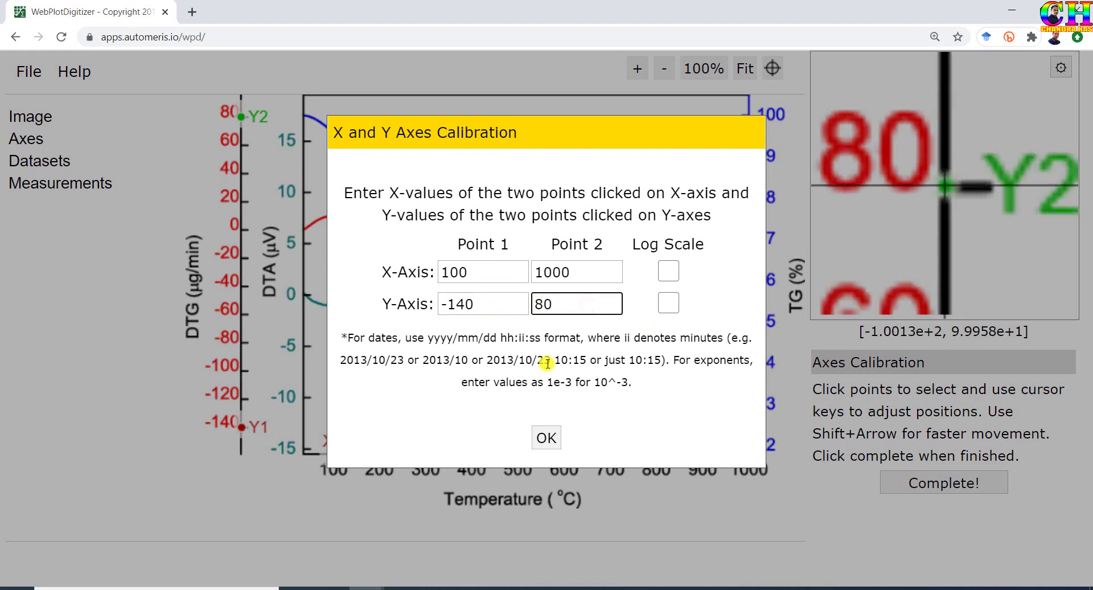
left_click(547, 438)
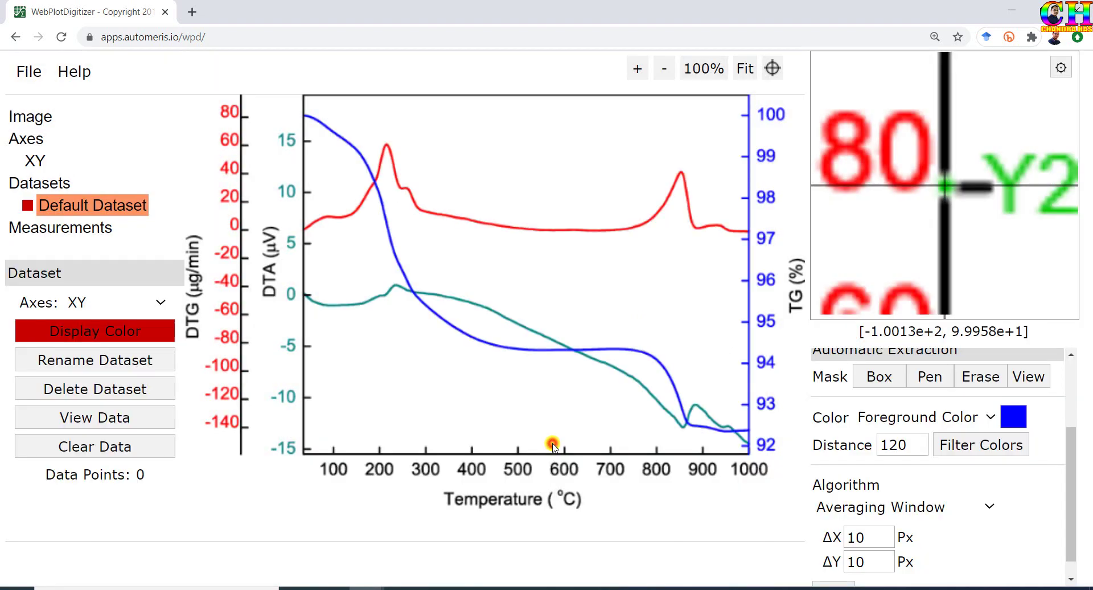
Step: Set the extraction colour to red and box-mask the area around the DTG curve
left_click(880, 383)
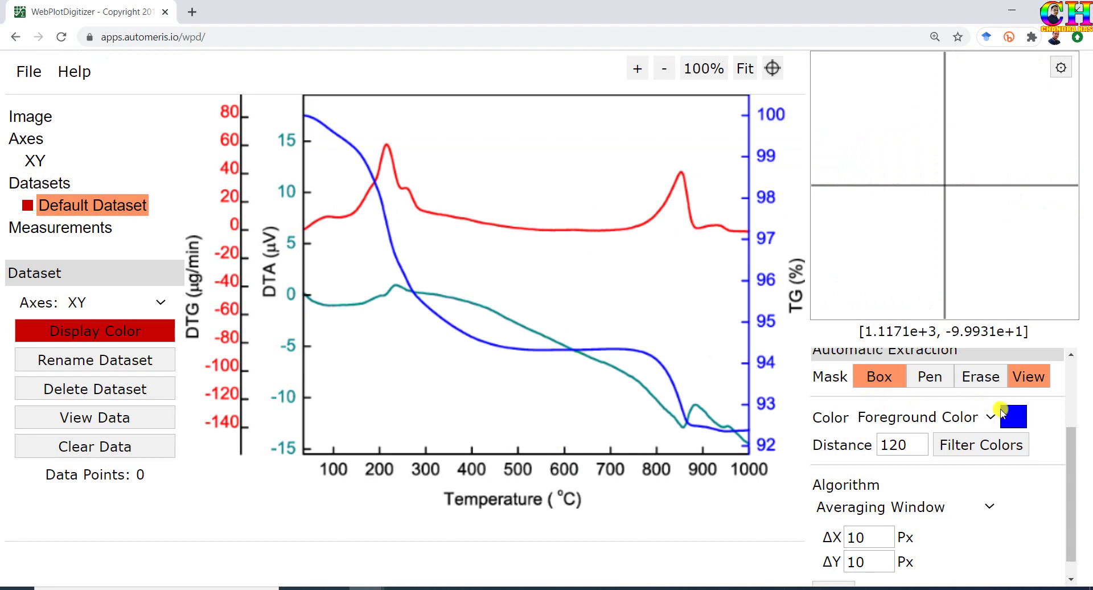
left_click(1006, 414)
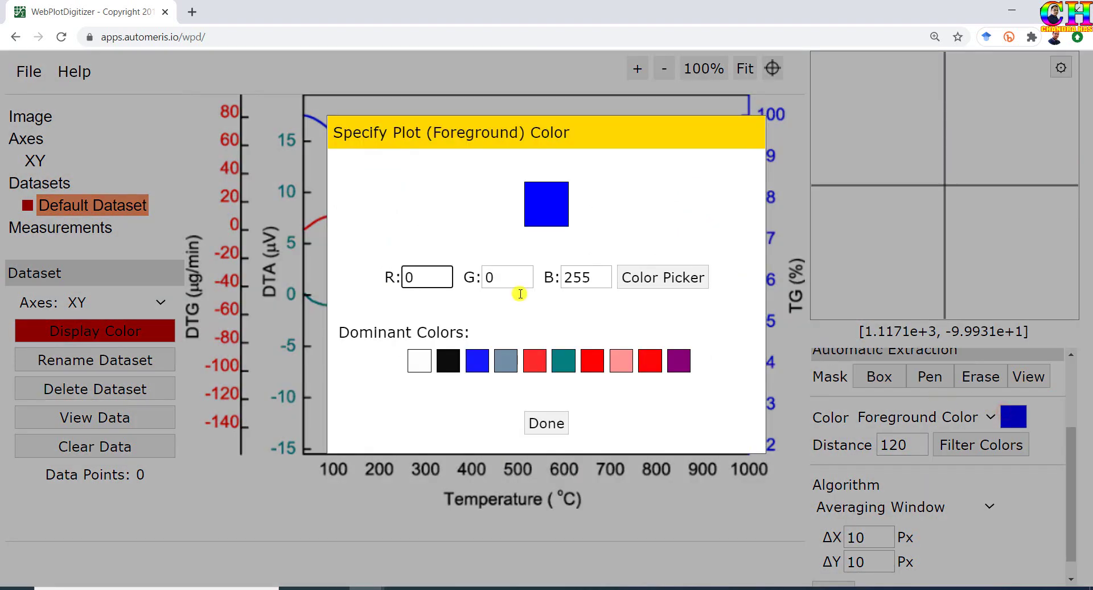
left_click(590, 357)
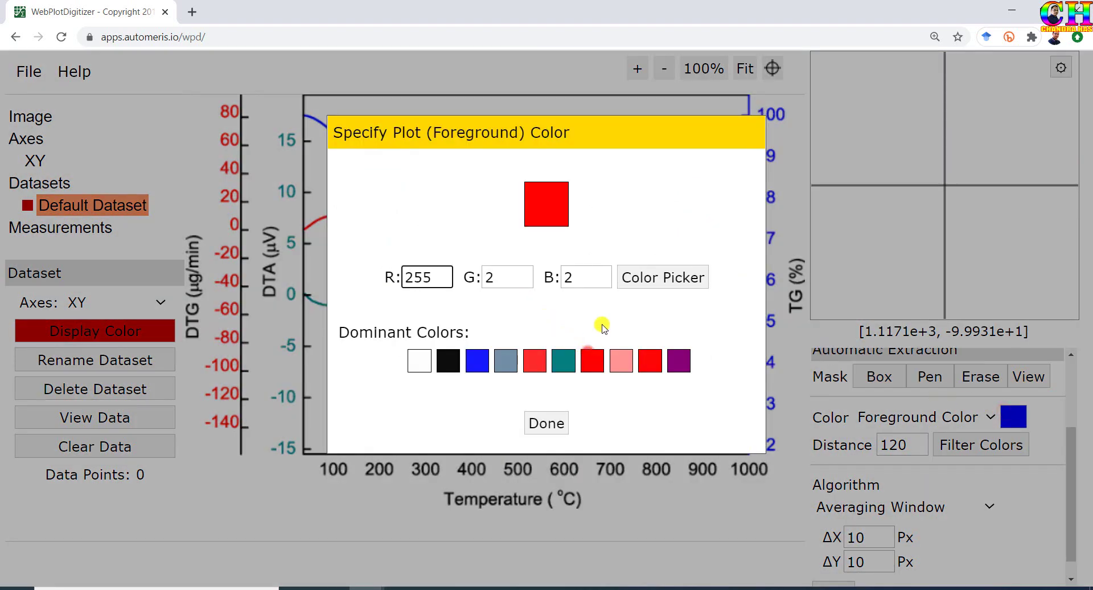
left_click(544, 424)
left_click(864, 373)
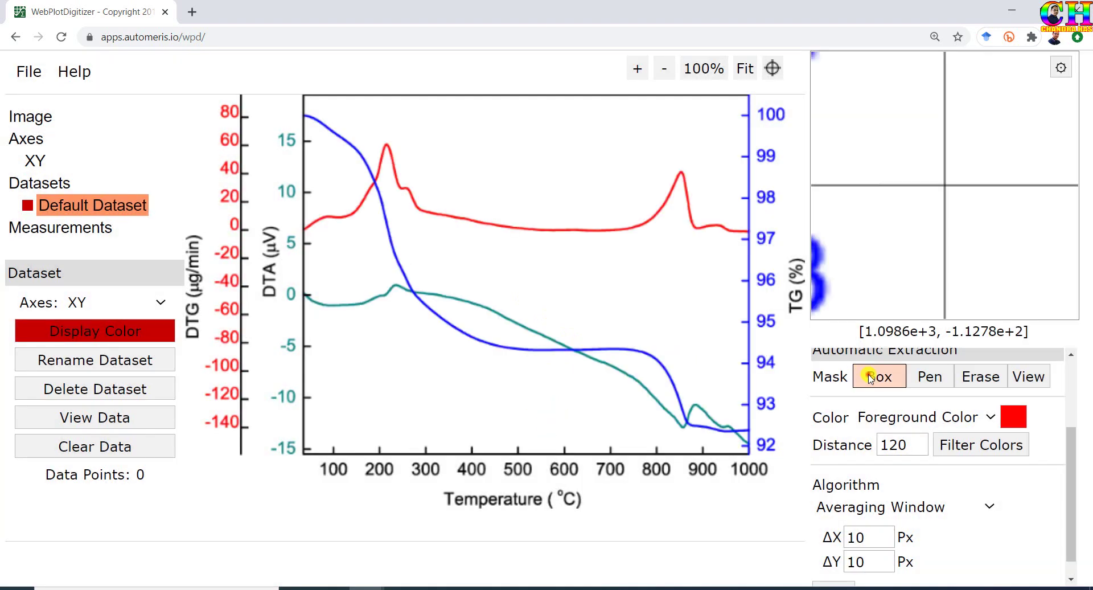
left_click(871, 377)
left_click_drag(306, 123, 748, 257)
Step: Extract the DTG curve with 2 px ΔX/ΔY averaging and copy the 212 values
scroll(1068, 509, "down", 1)
left_click(834, 570)
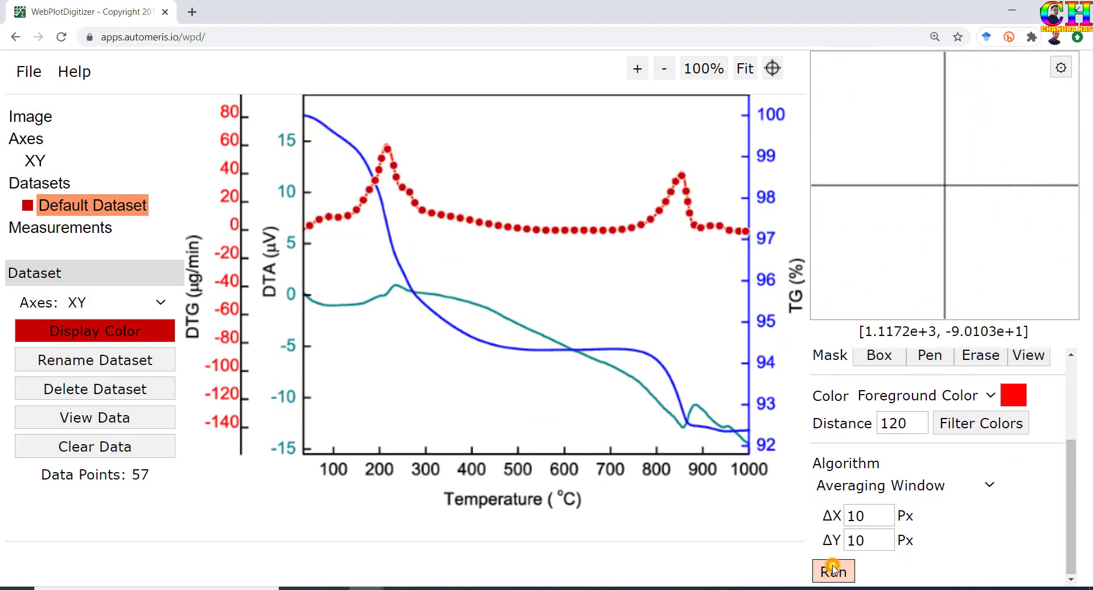
double_click(862, 516)
type("2")
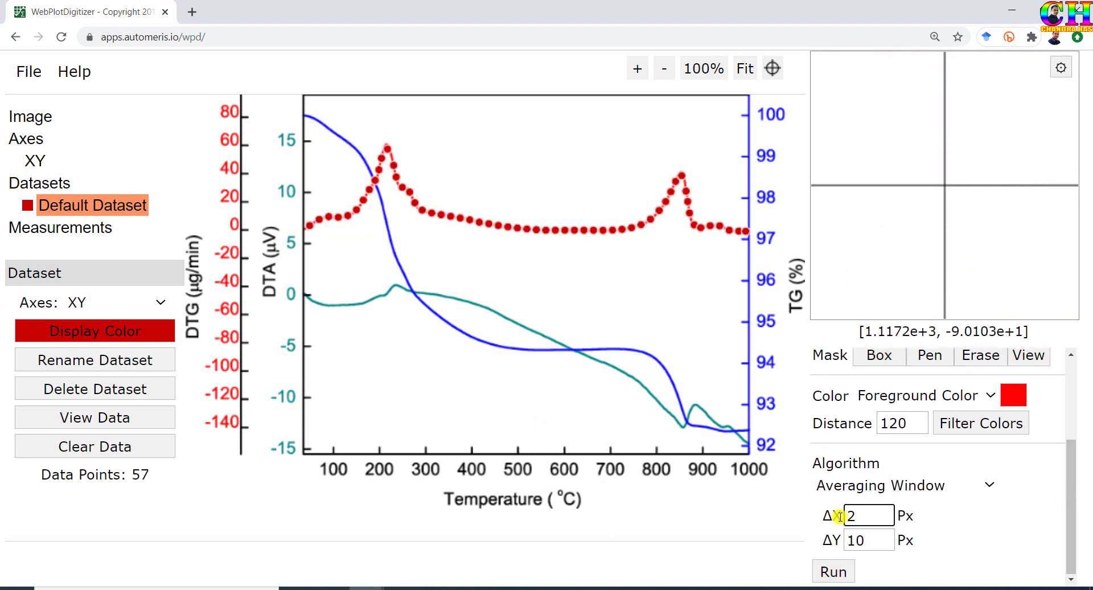
double_click(858, 540)
type("2")
left_click(834, 571)
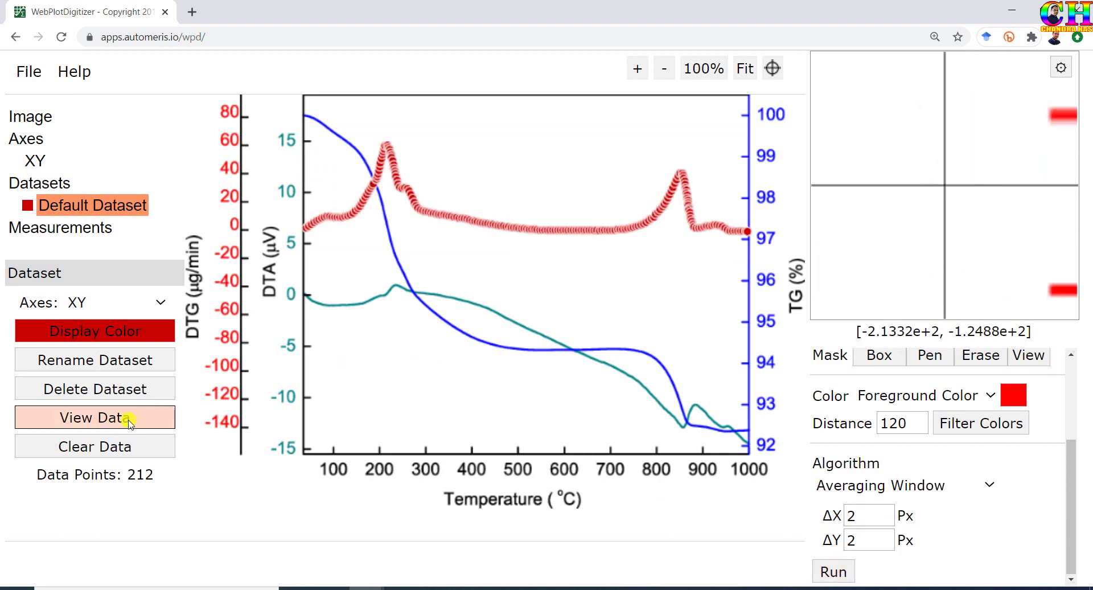
left_click(95, 417)
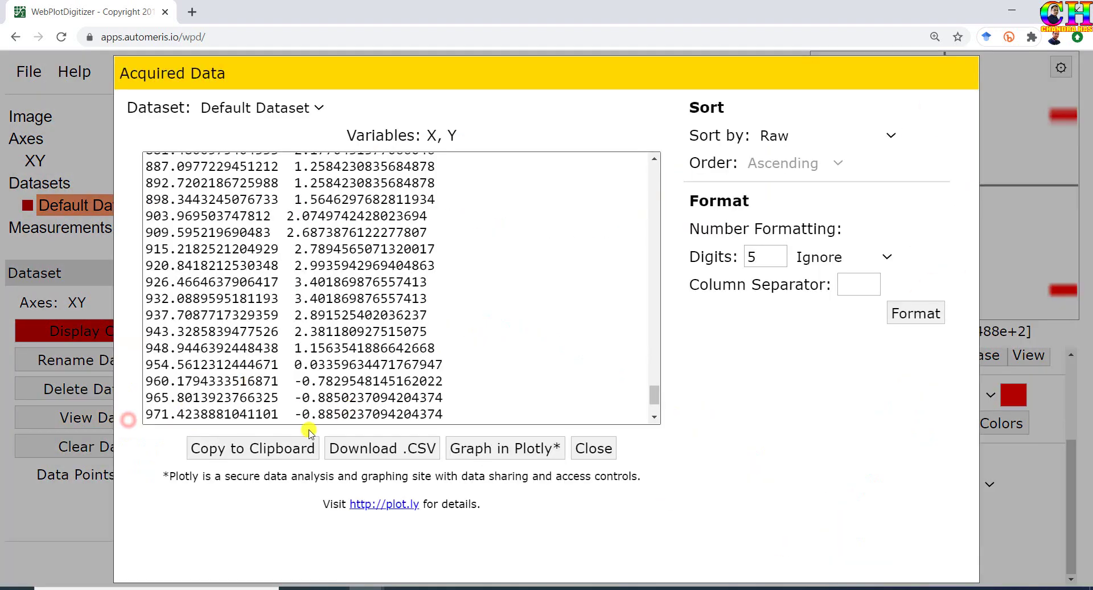
left_click(291, 449)
Step: Paste the DTG values into OriginPro columns C3 and C4
left_click(529, 586)
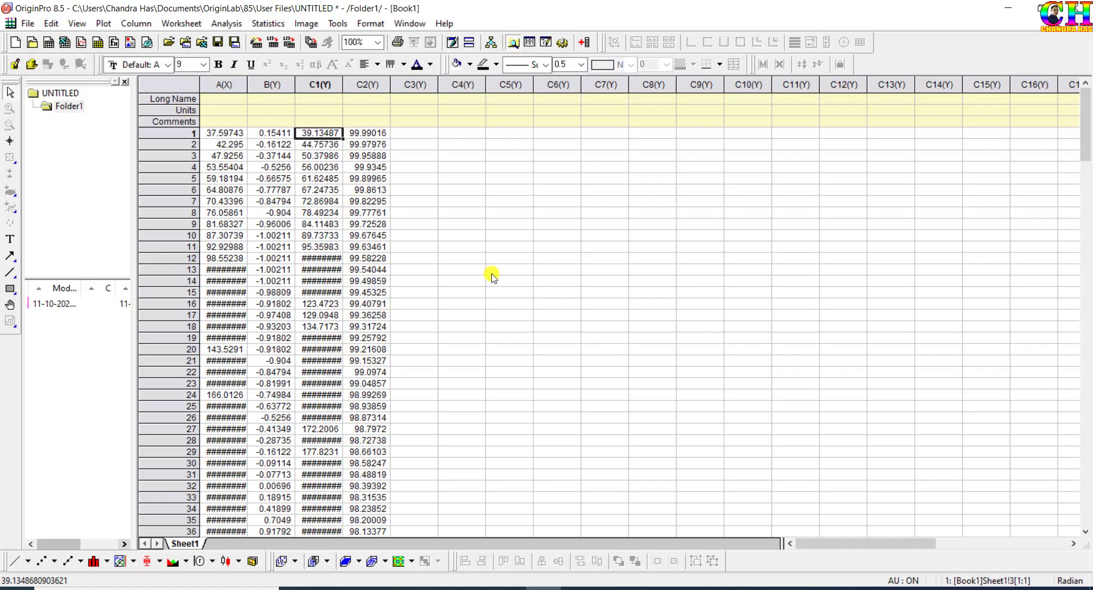
left_click(418, 135)
key("ctrl+v")
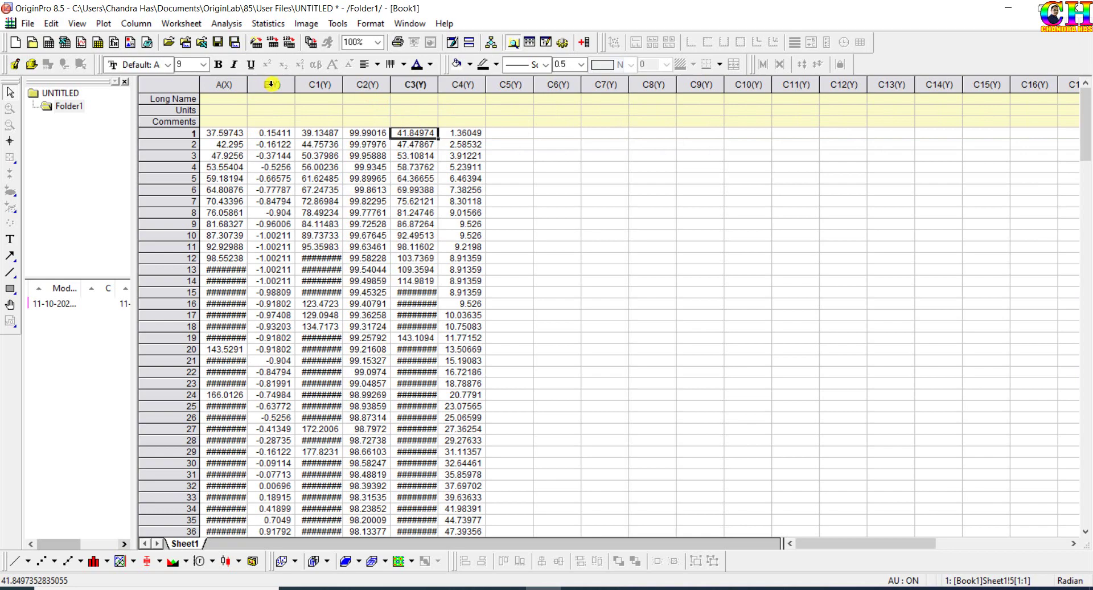
Step: Set columns C1 and C3 as X columns
left_click(310, 85)
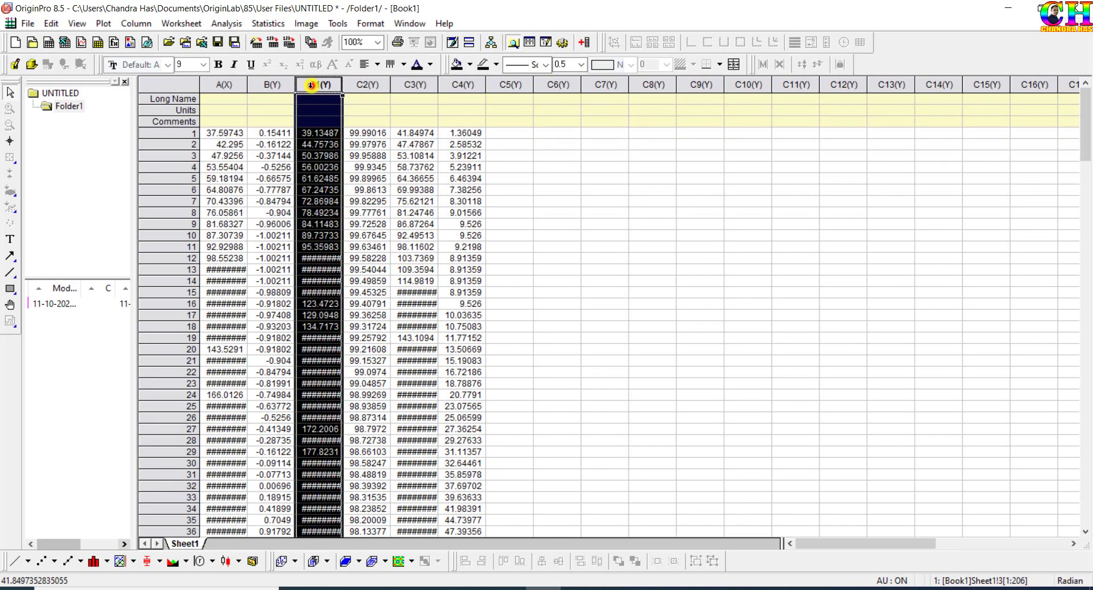
right_click(312, 85)
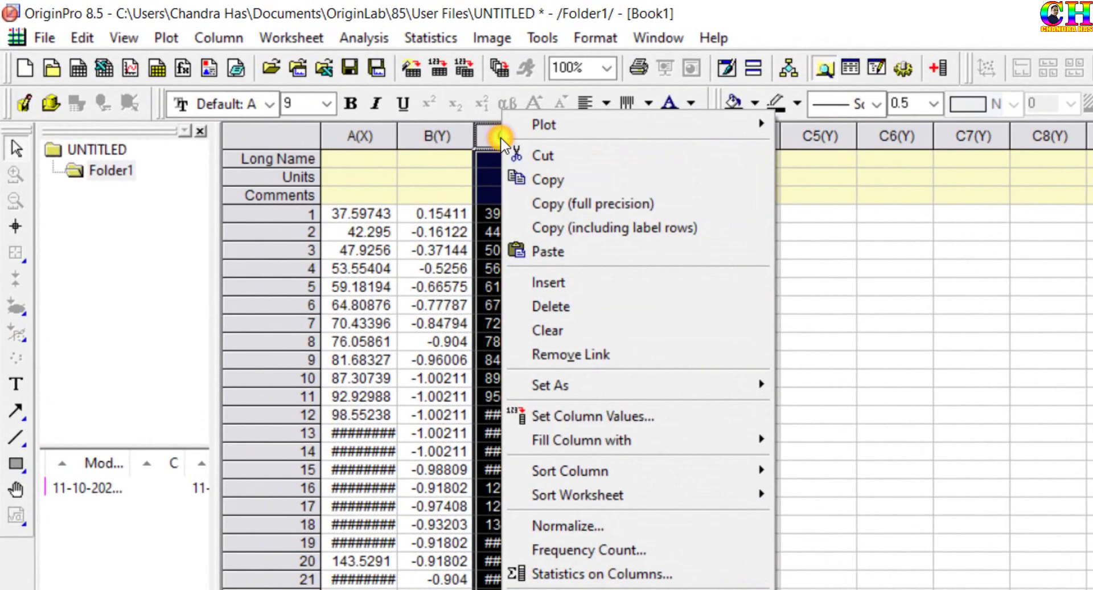
mouse_move(720, 383)
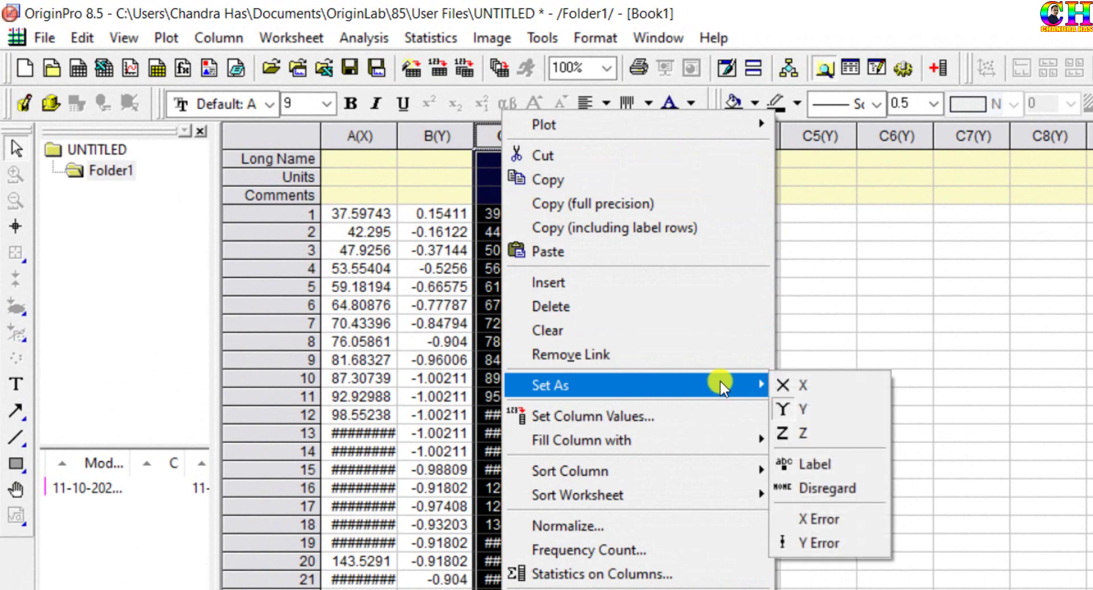
left_click(792, 386)
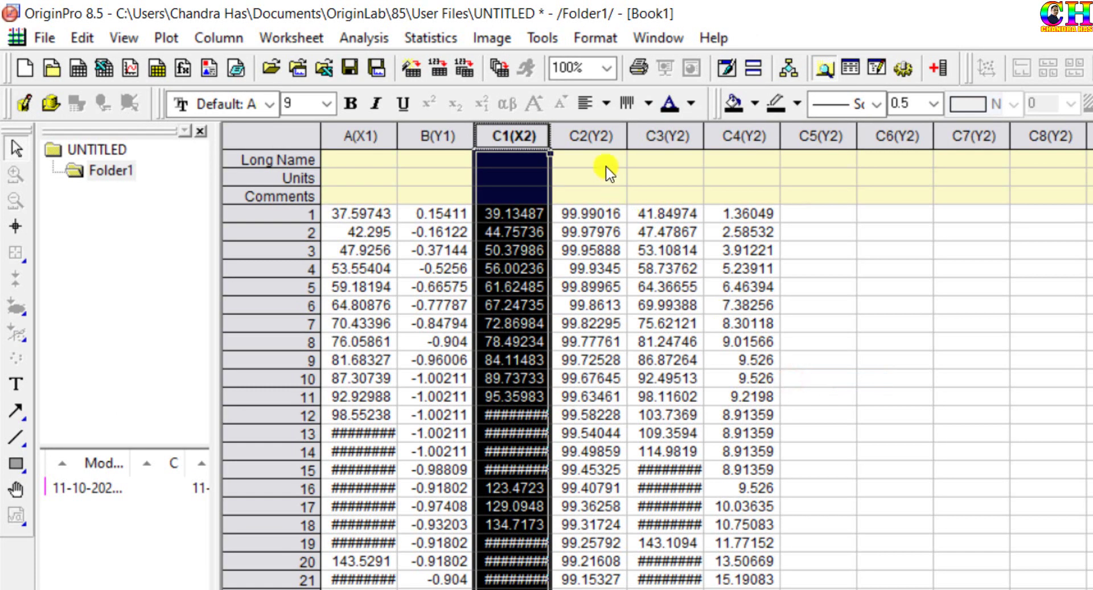
left_click(661, 139)
right_click(659, 136)
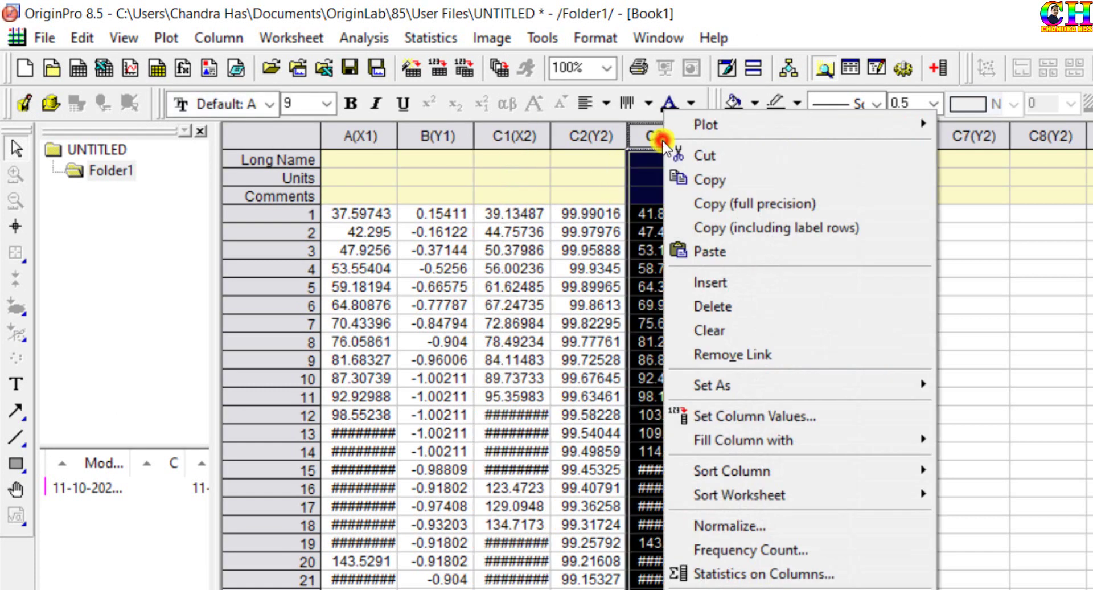
mouse_move(906, 383)
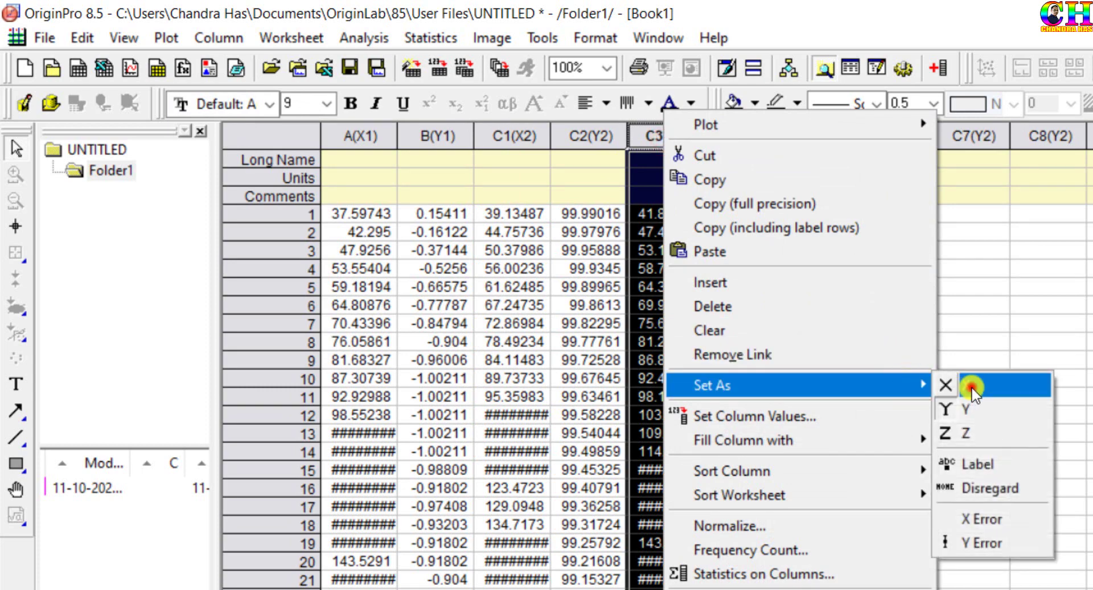
left_click(969, 384)
left_click(874, 271)
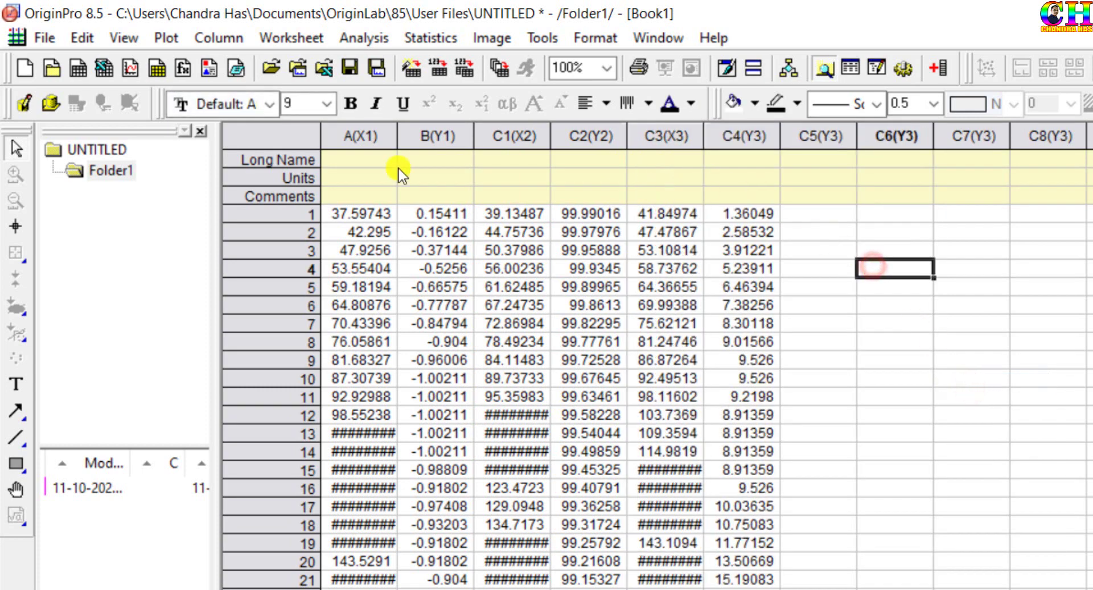
Step: Give columns long names Temperature, DTA, Temperature, TG, then select columns A through C4
left_click(356, 165)
type("Temperature")
key("Tab")
type("DTA")
left_click(500, 160)
type("Temperature")
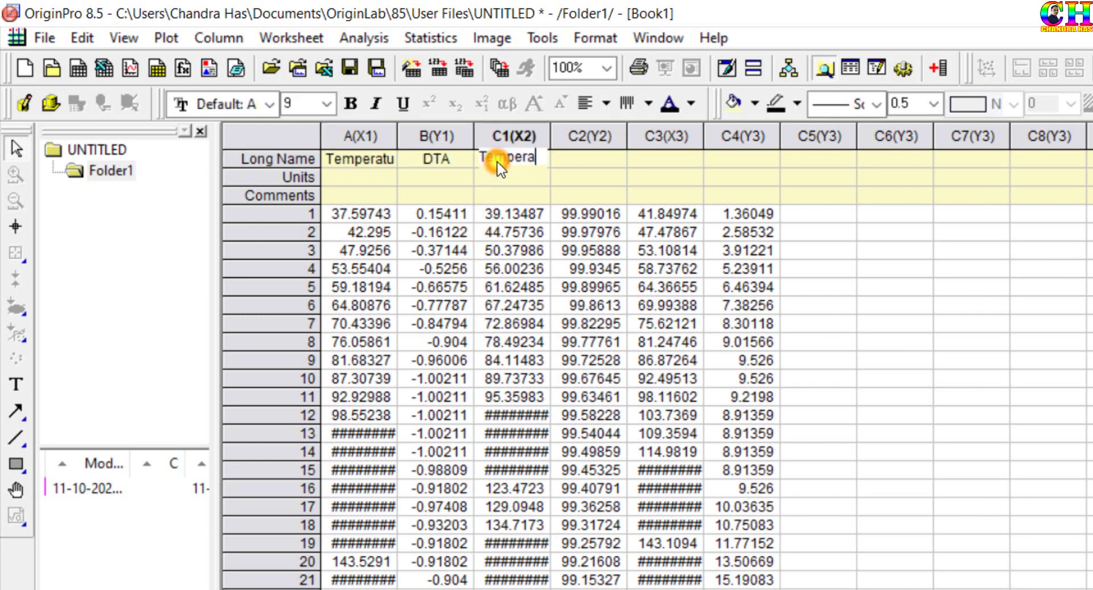
key("Tab")
type("TG")
key("Tab")
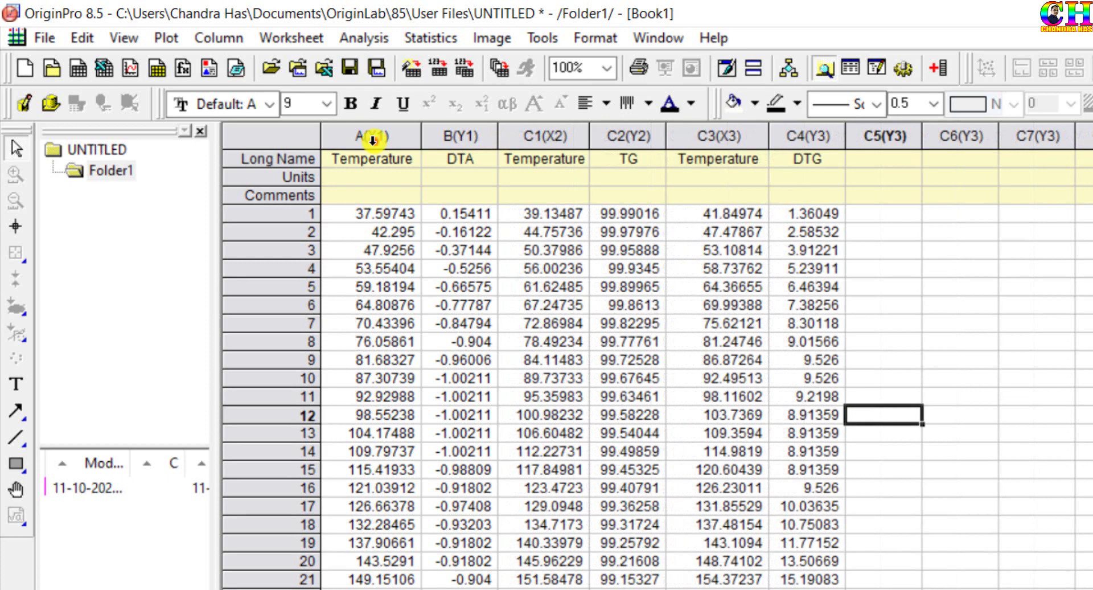
left_click_drag(372, 139, 784, 148)
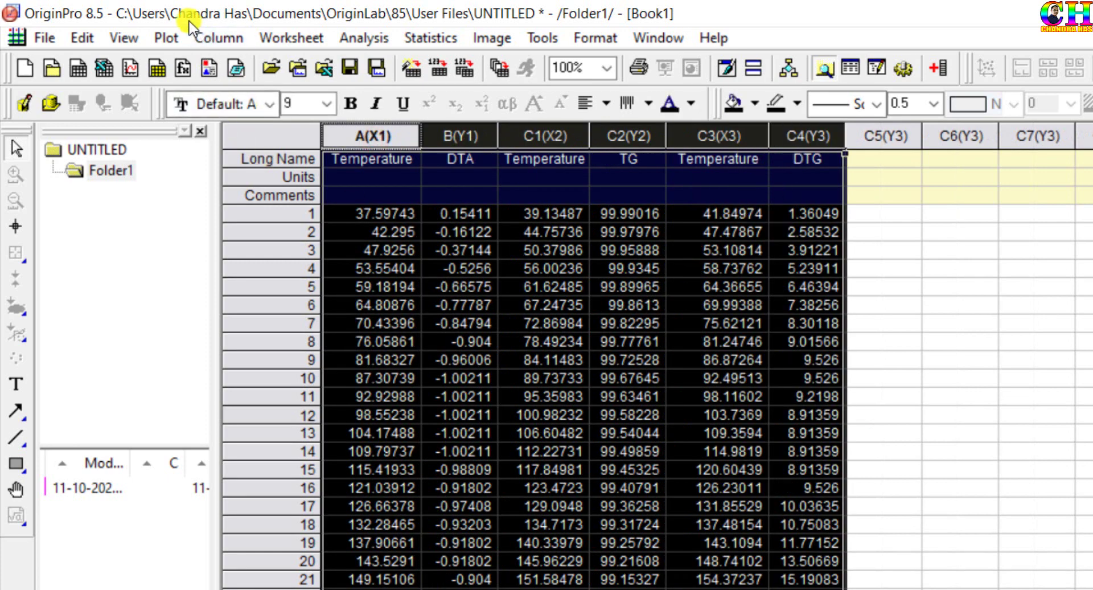
left_click(165, 39)
Step: Create a 3Ys Y-YY graph of DTA, TG and DTG versus Temperature, then reopen Graph1
left_click(178, 38)
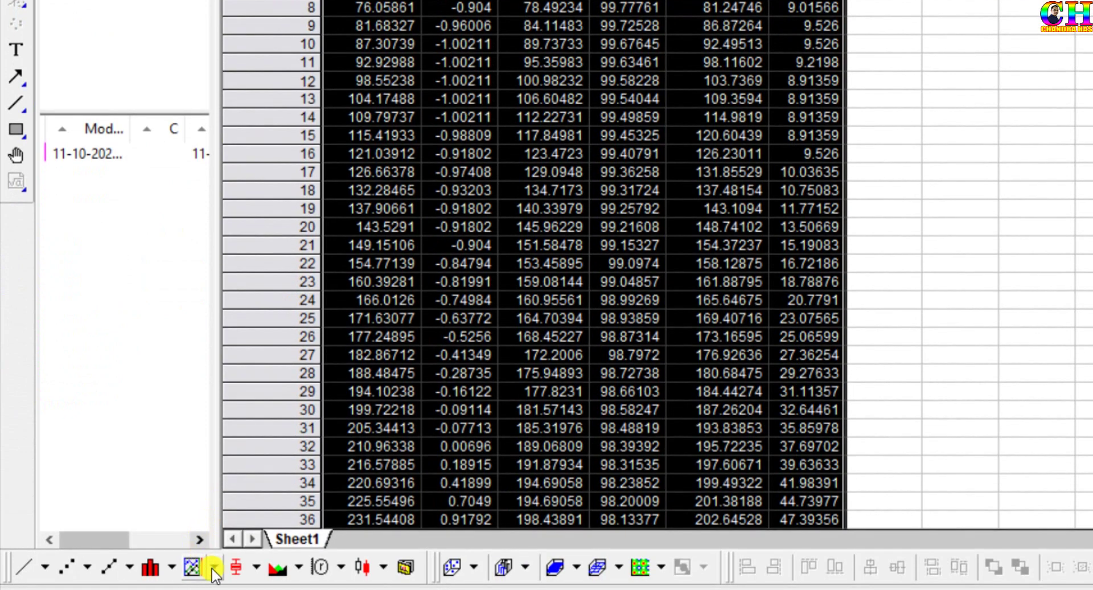
left_click(214, 568)
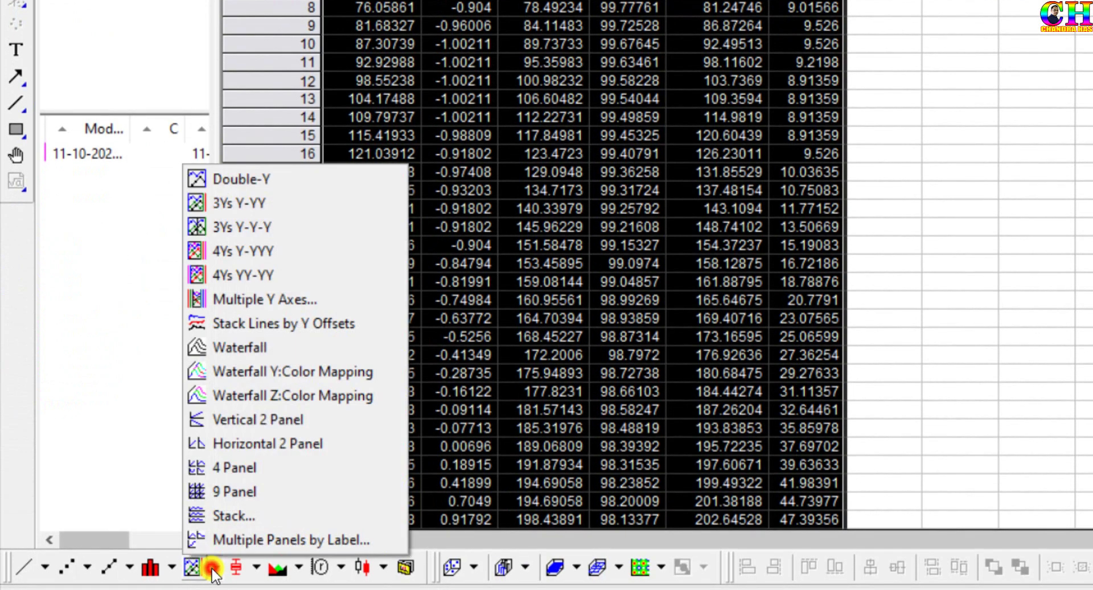
left_click(222, 206)
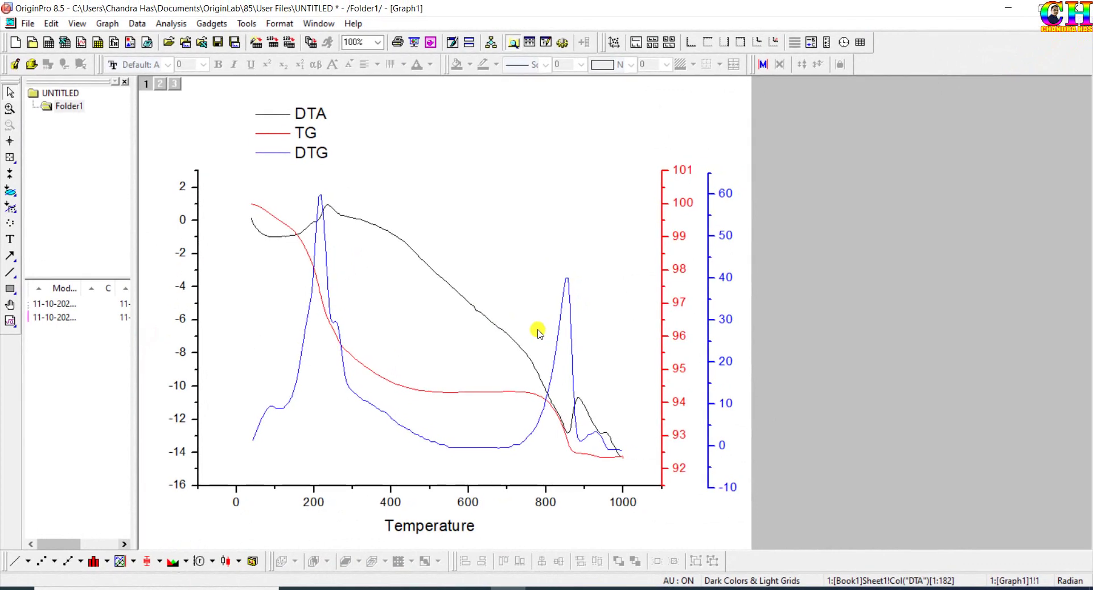
double_click(64, 304)
left_click(244, 135)
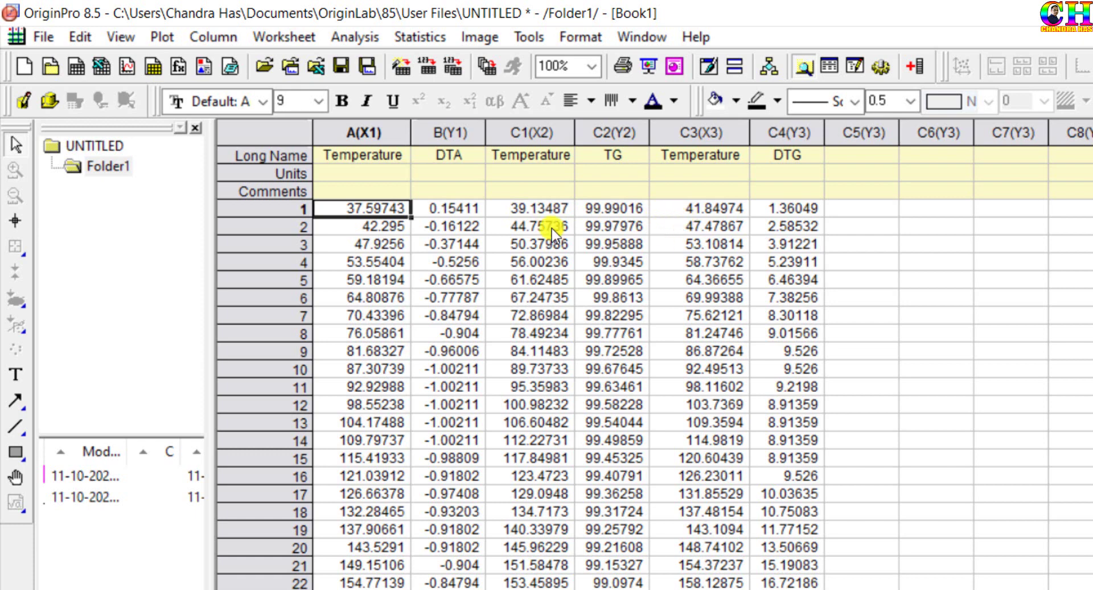
double_click(112, 493)
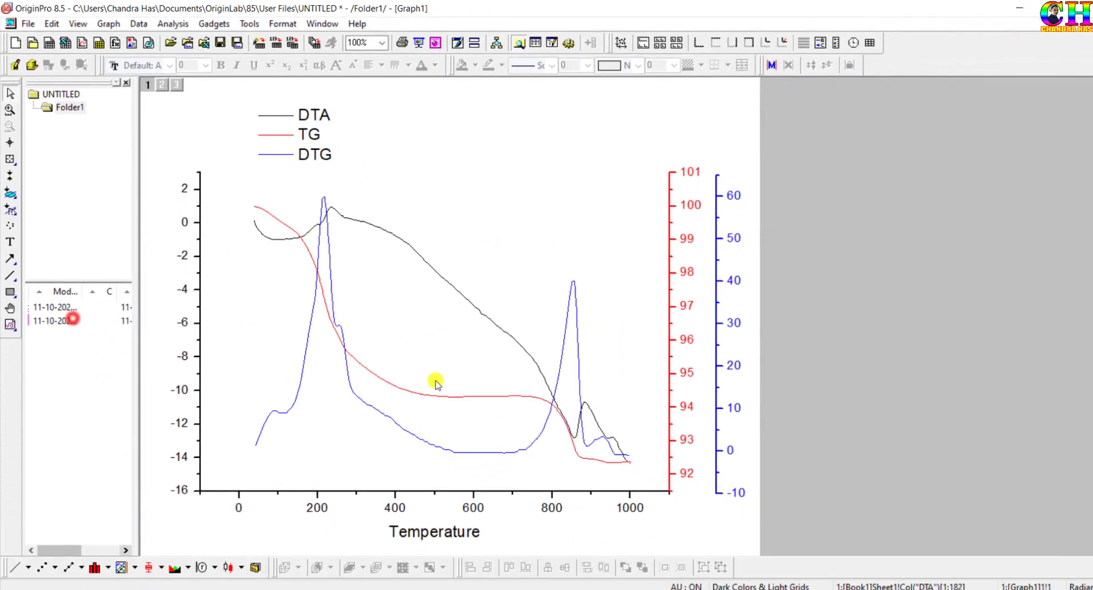
Step: Set the temperature axis to start at 40 with a major tick increment of 100
double_click(391, 501)
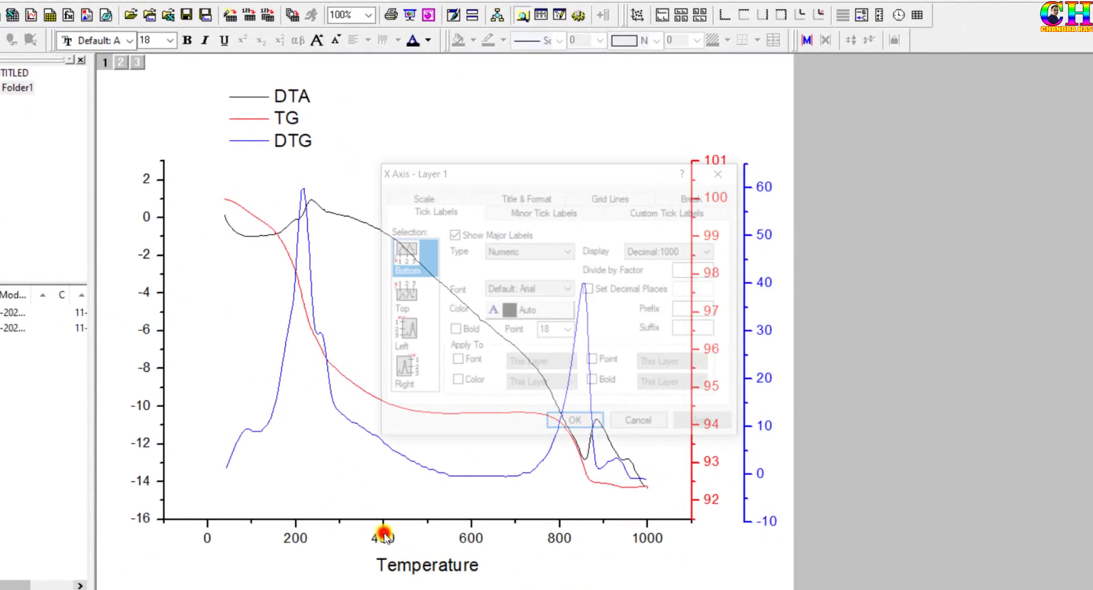
left_click(415, 164)
double_click(541, 257)
type("40")
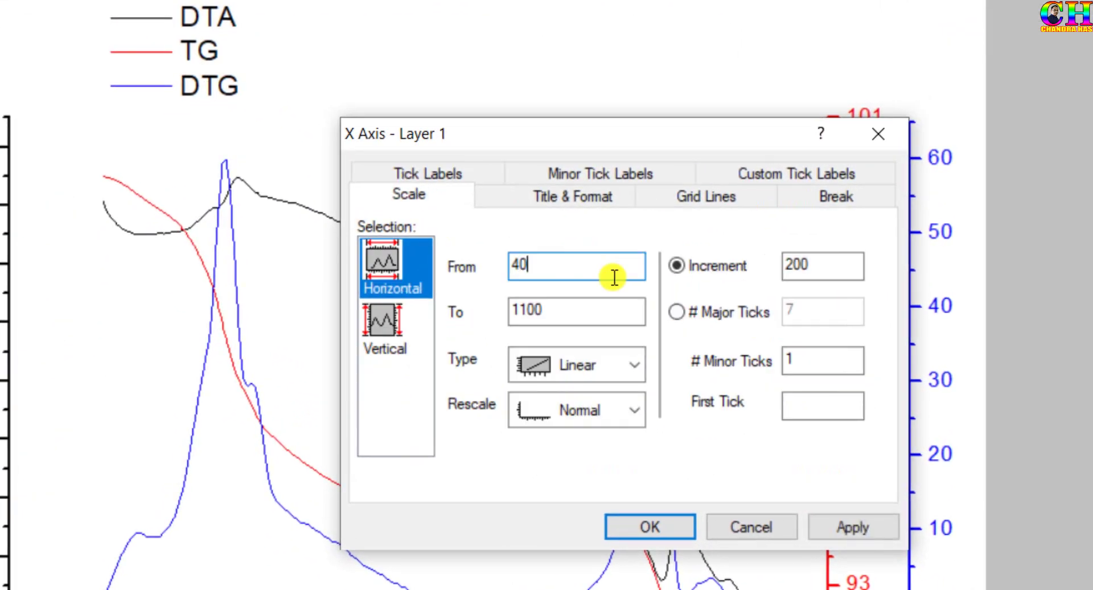
double_click(813, 262)
type("100")
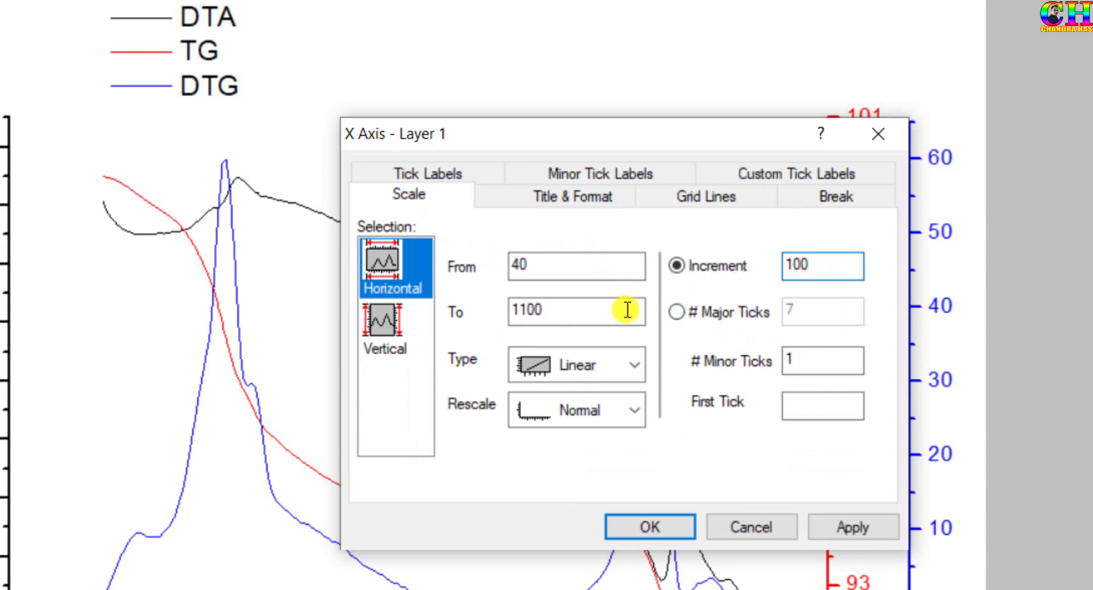